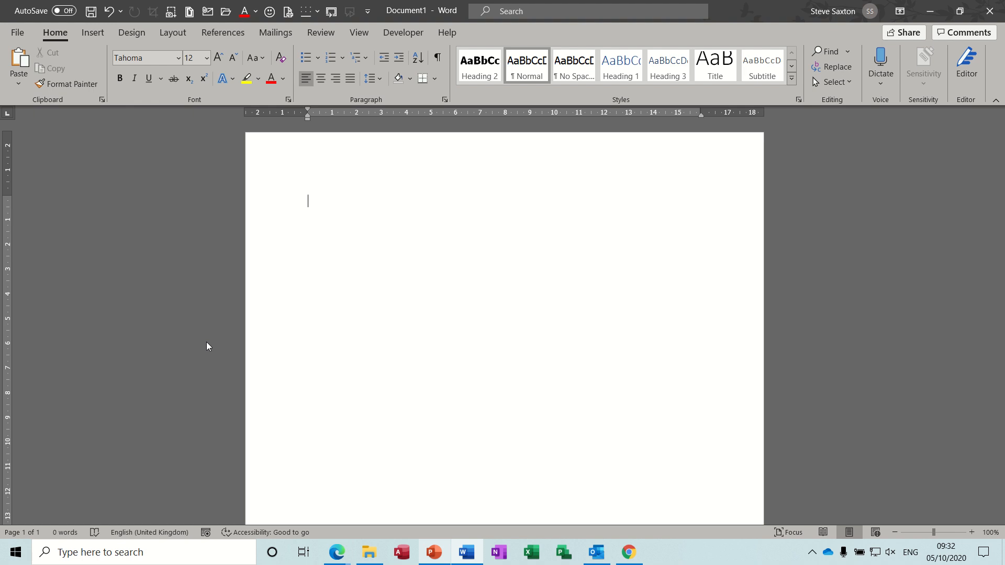
- Format the blank document in three columns and check that the ruler is enabled
left_click(171, 33)
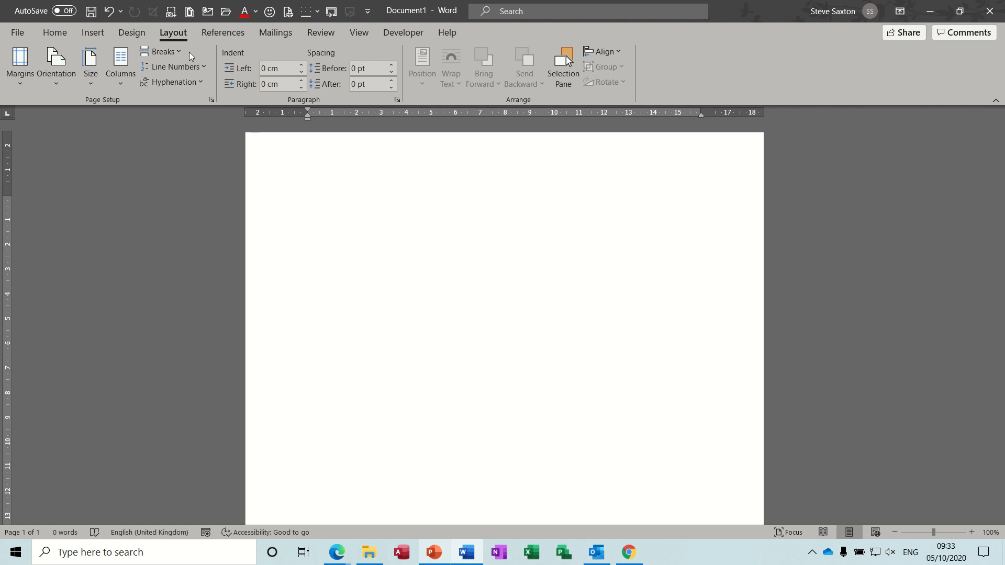
left_click(119, 85)
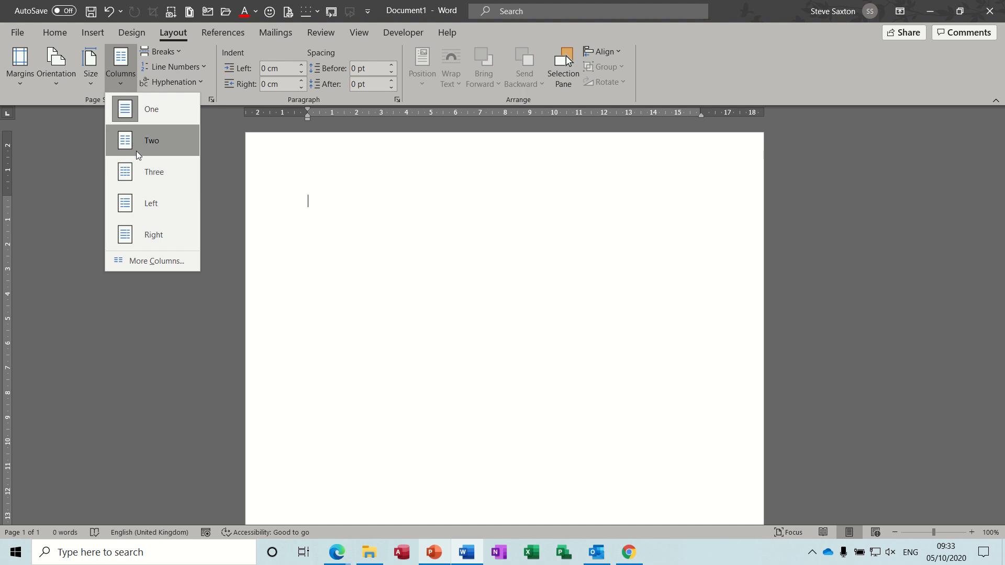
left_click(130, 171)
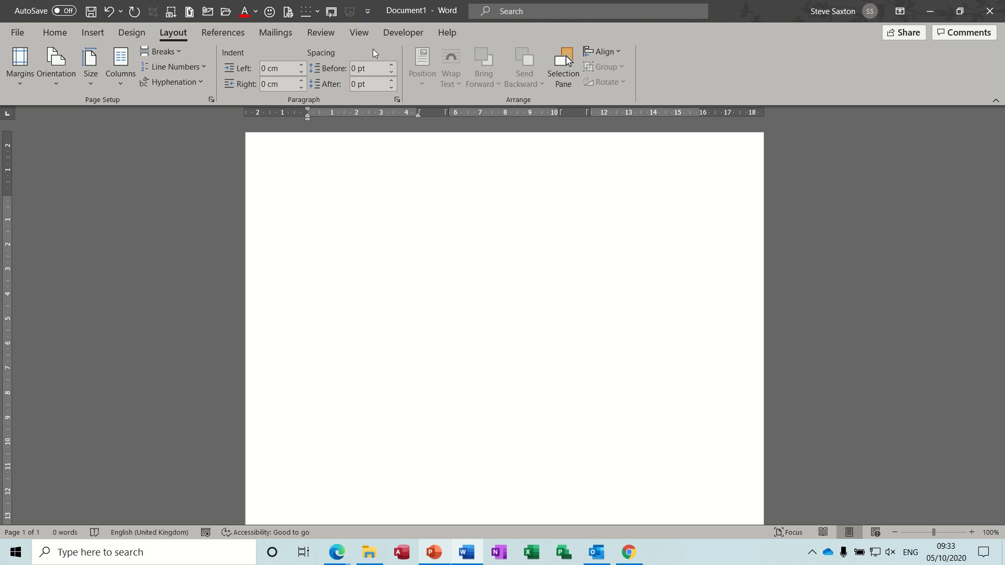
left_click(359, 33)
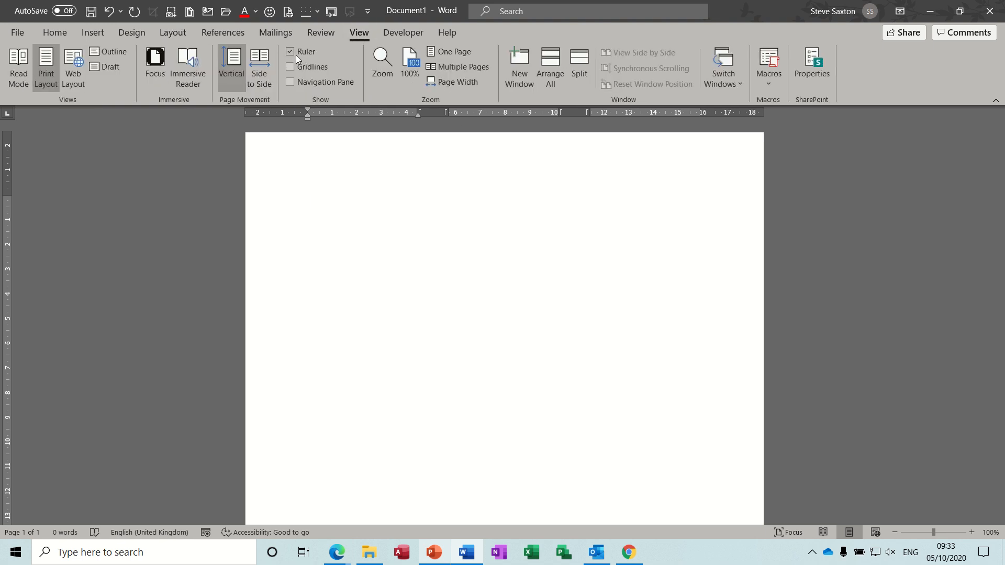
left_click(175, 36)
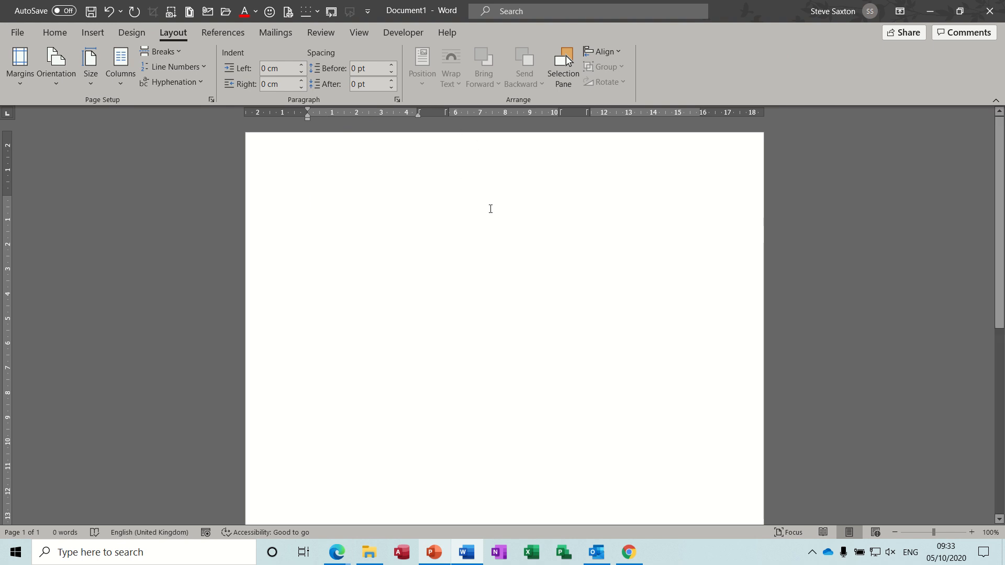
- Fill the first column with about six lines of filler text starting "Fjhhcjhb jb eb"
type("Fjhhcjhb jb eb efbec")
type("befef")
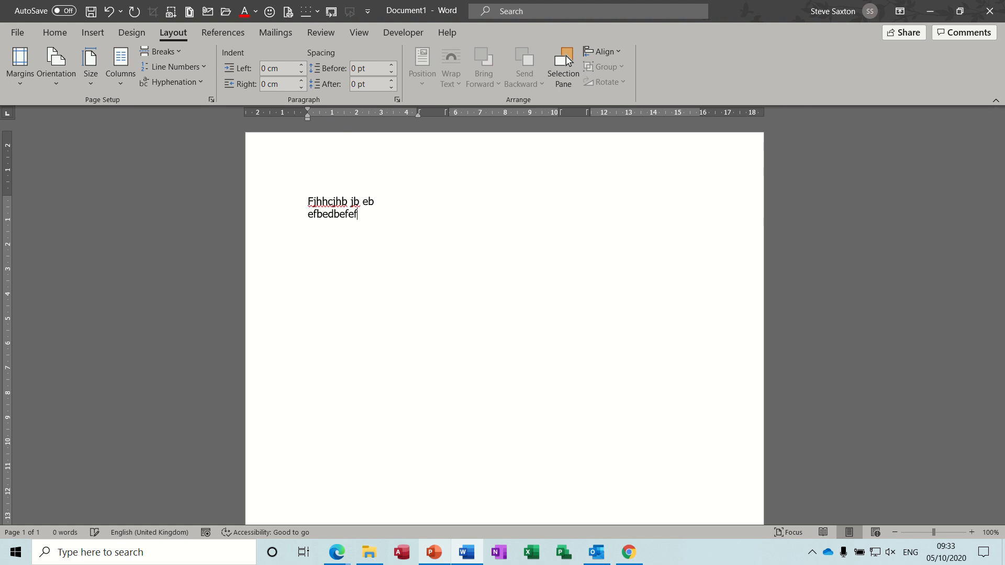
type("efkjefkjenfnefk k ek nfken fke fe")
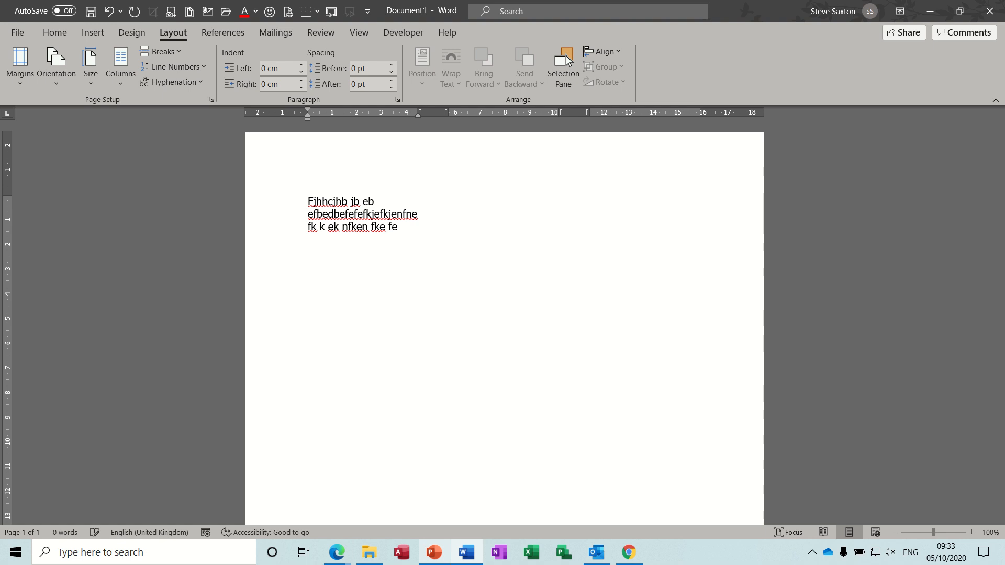
type(" kfke nfken fken fkne kfnek nke nkjenkjen knenekn")
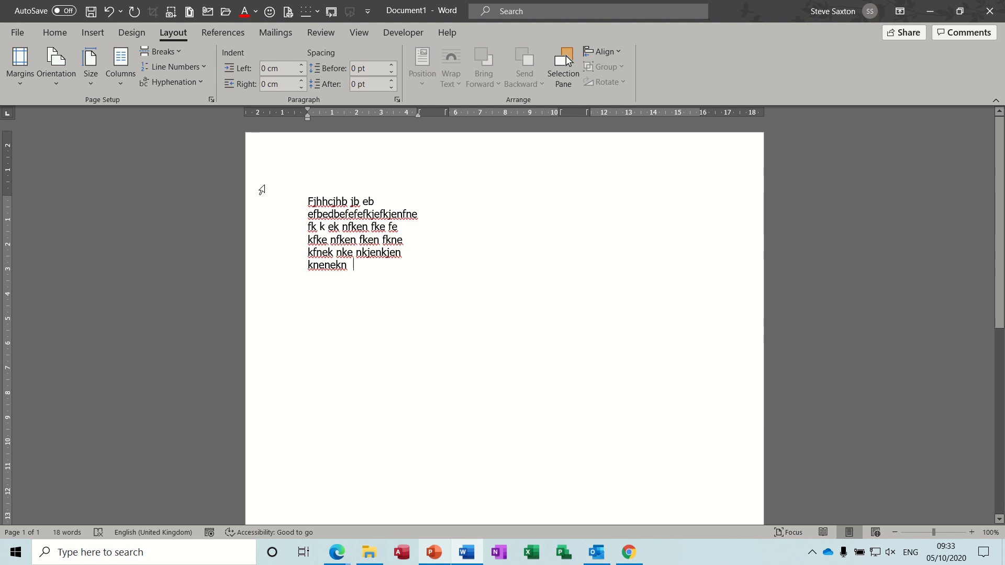
- Insert a column break and enter filler text starting "dfbedffdf uk fbefeb" in the second column
left_click(180, 52)
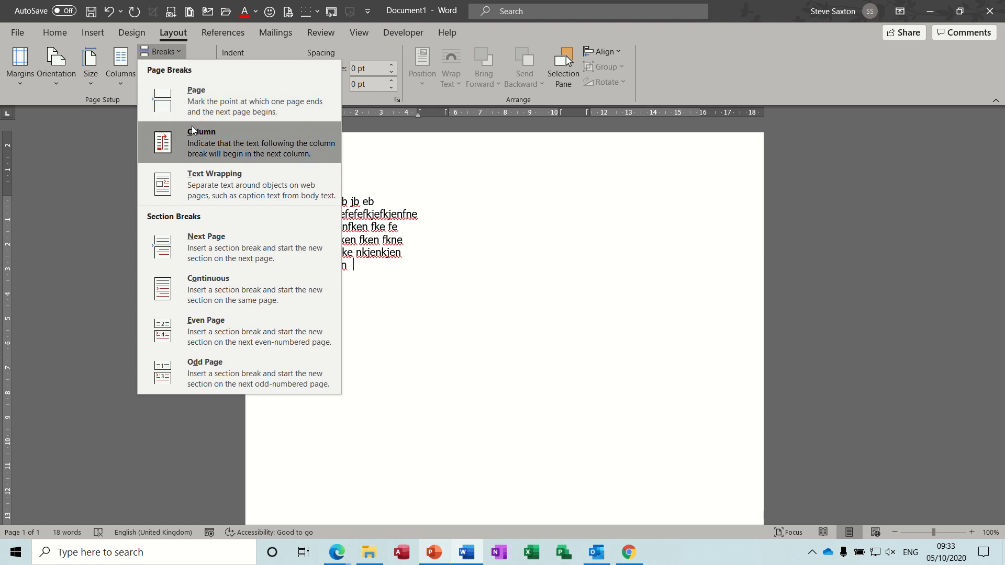
left_click(222, 142)
type("d")
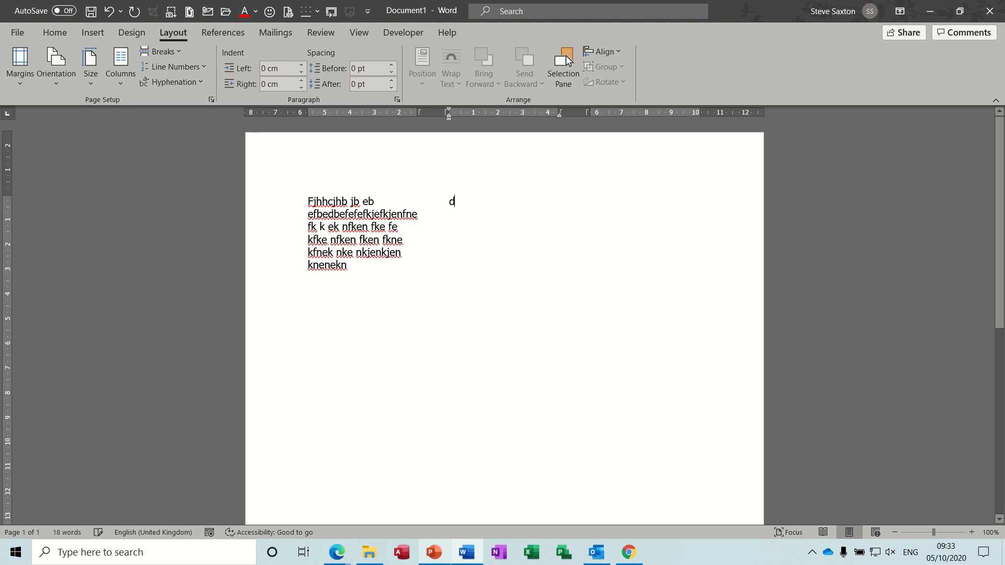
type("fbedffdf uk fbefeb fbejhbjhe brjebrj bejr behj")
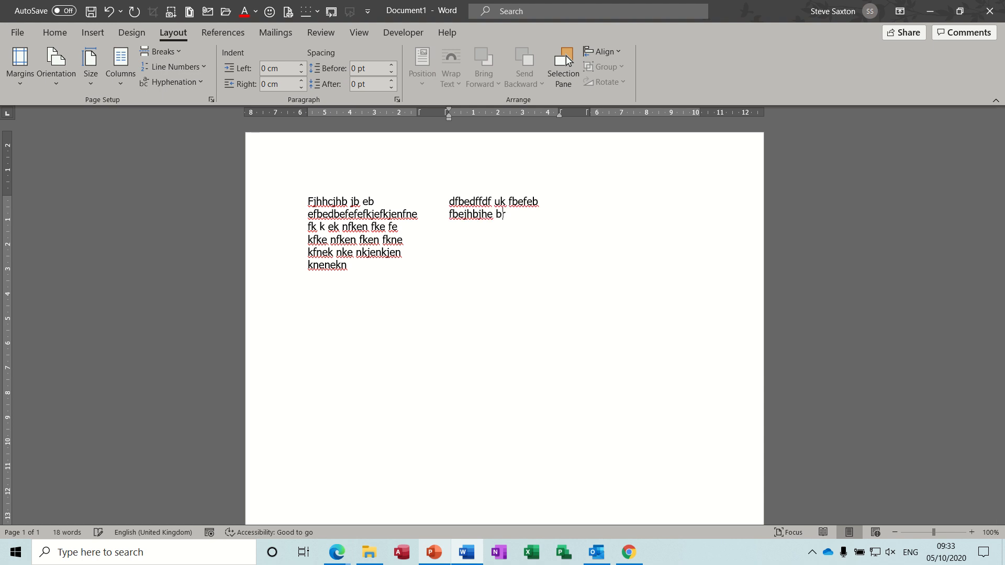
type("br jhbrjhbrhjbk rbkrbhbhkjr")
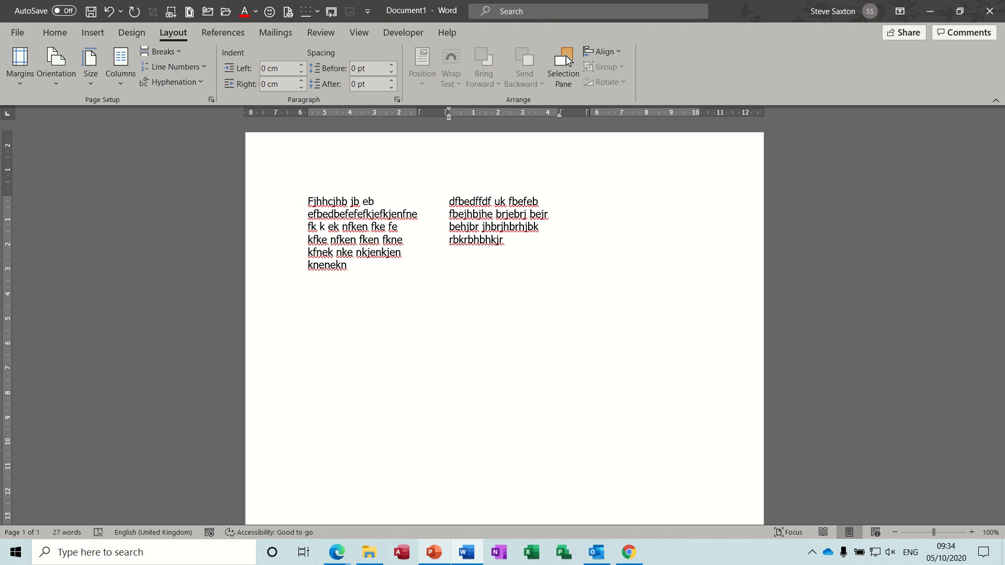
- Insert another column break and enter filler text starting "Dfeiuehfehrfhu4h4 rre" in the third column
left_click(181, 52)
left_click(203, 135)
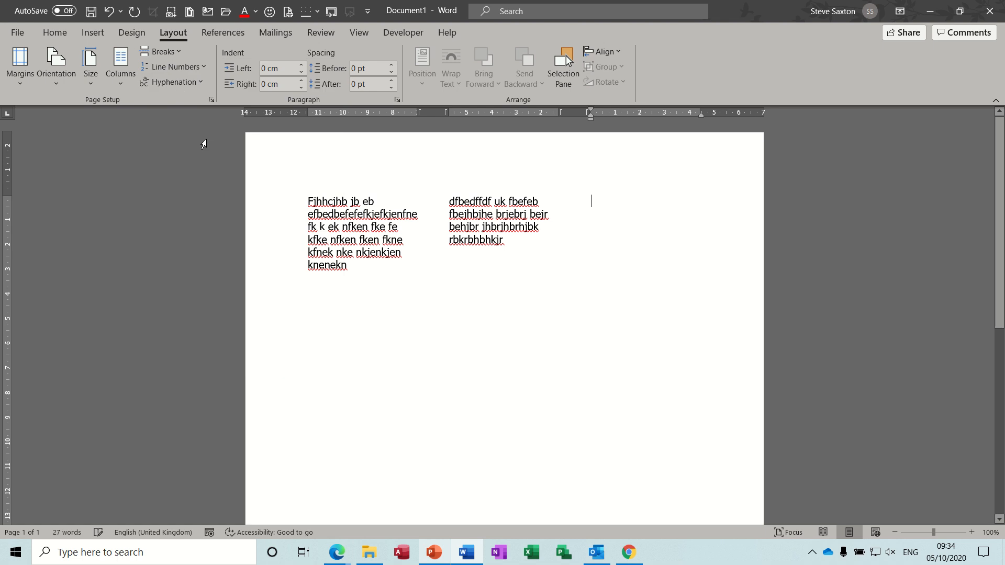
type("dfeiuehfehrfhu4h4 rre e b")
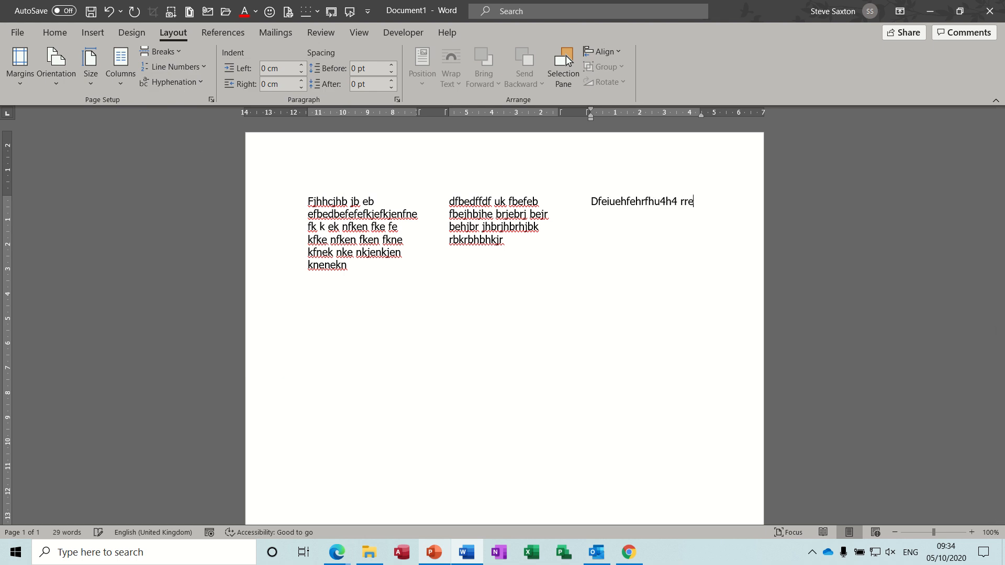
type("brbtkv bjhj bhjr bjhb")
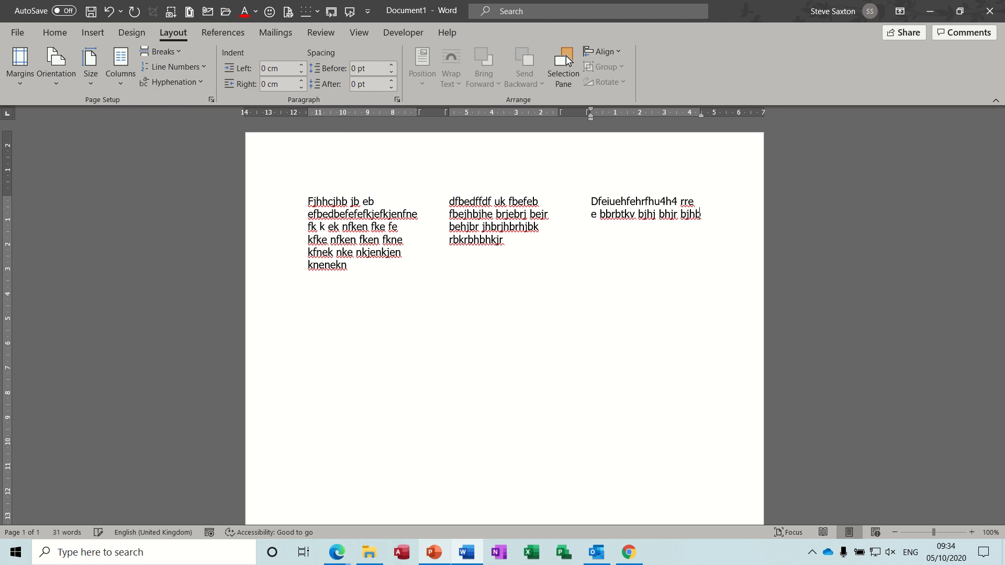
type(" jbjhb hbr hbh jr bhkr brb jb rjbrjbr ")
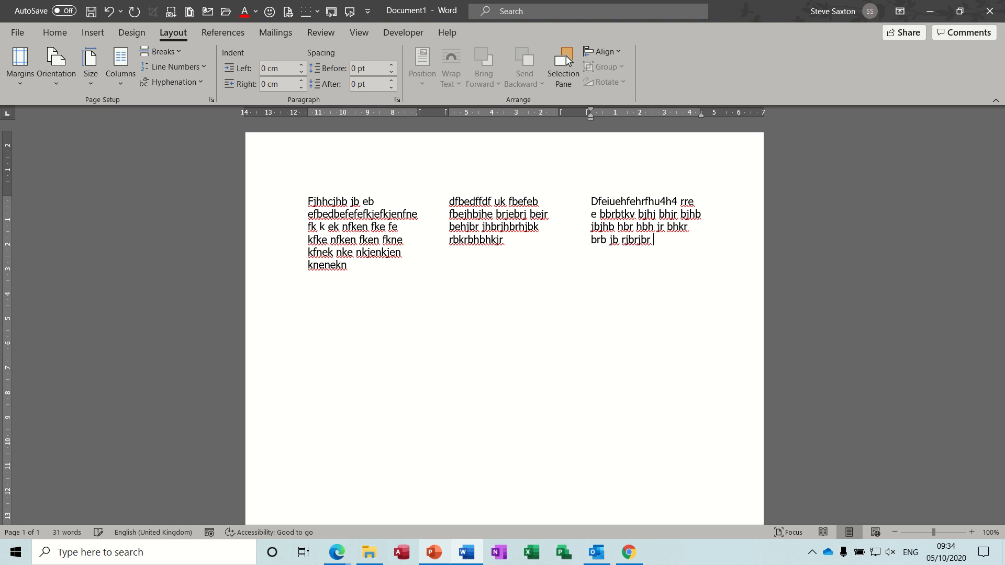
type("brb r r.")
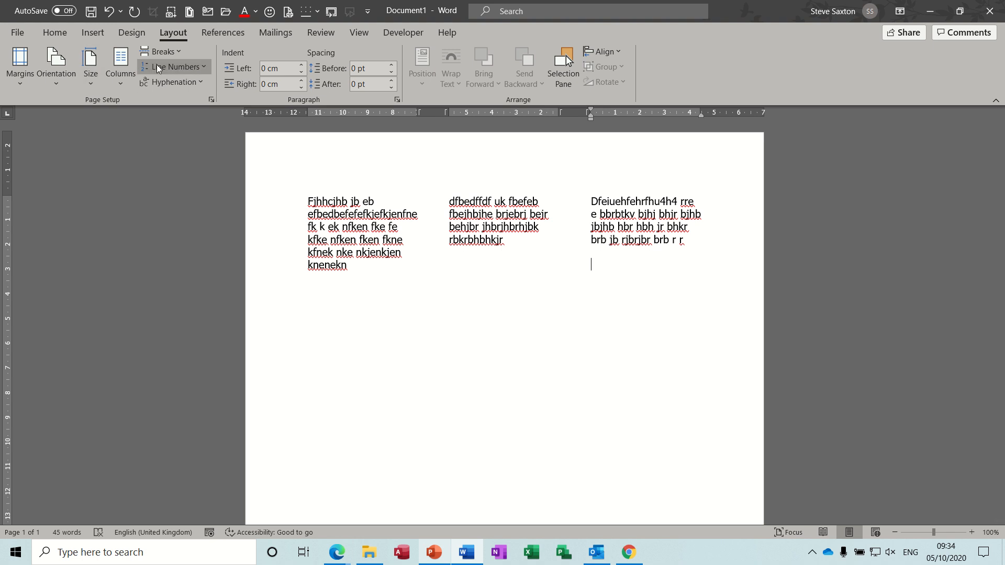
- Insert a continuous section break below the three columns and format the new section as one column
left_click(178, 54)
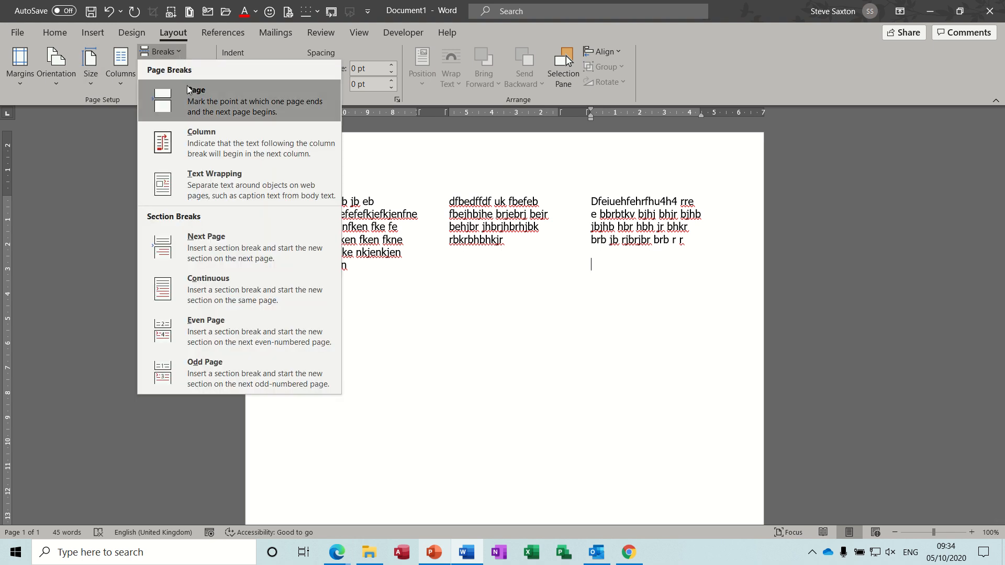
left_click(195, 287)
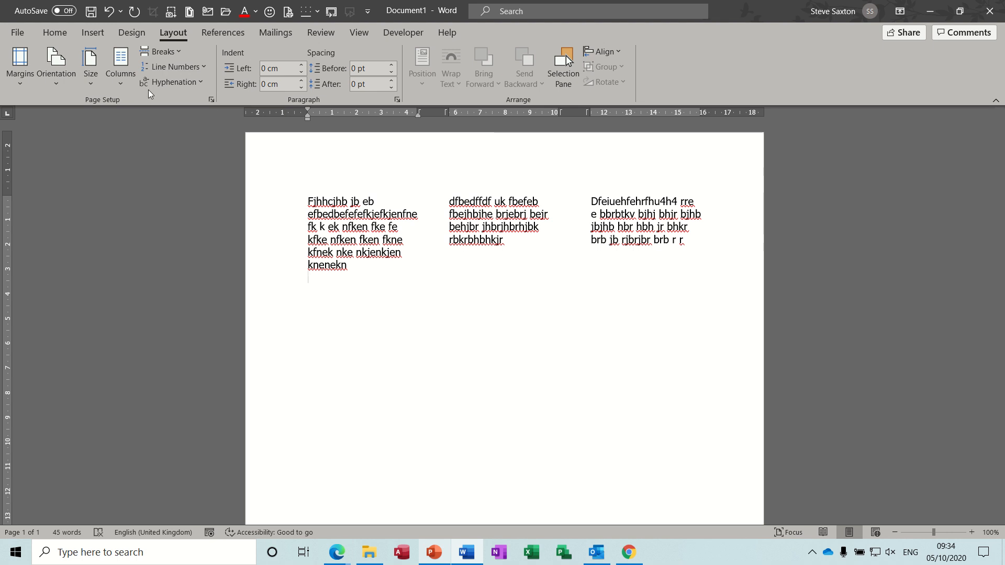
left_click(122, 84)
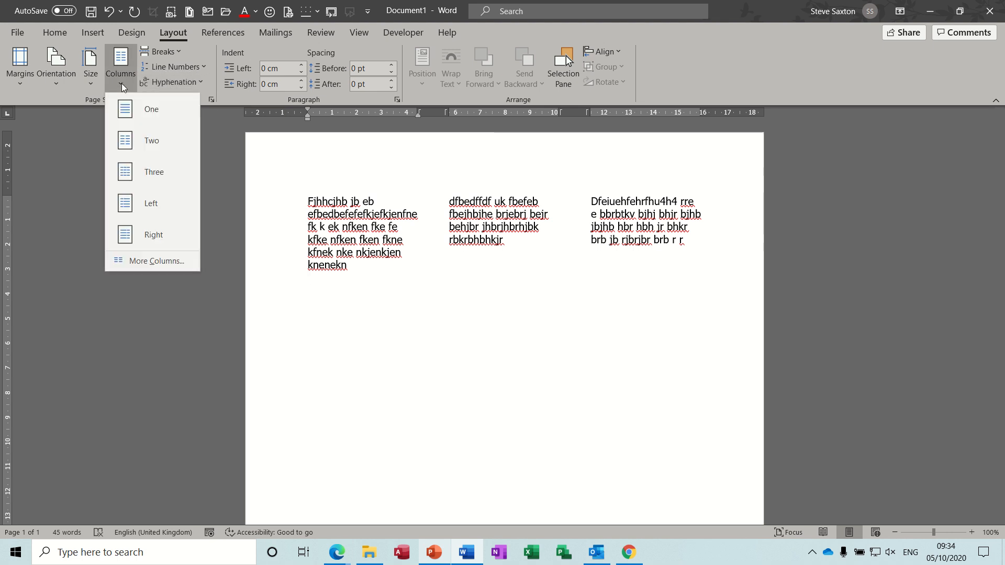
left_click(137, 114)
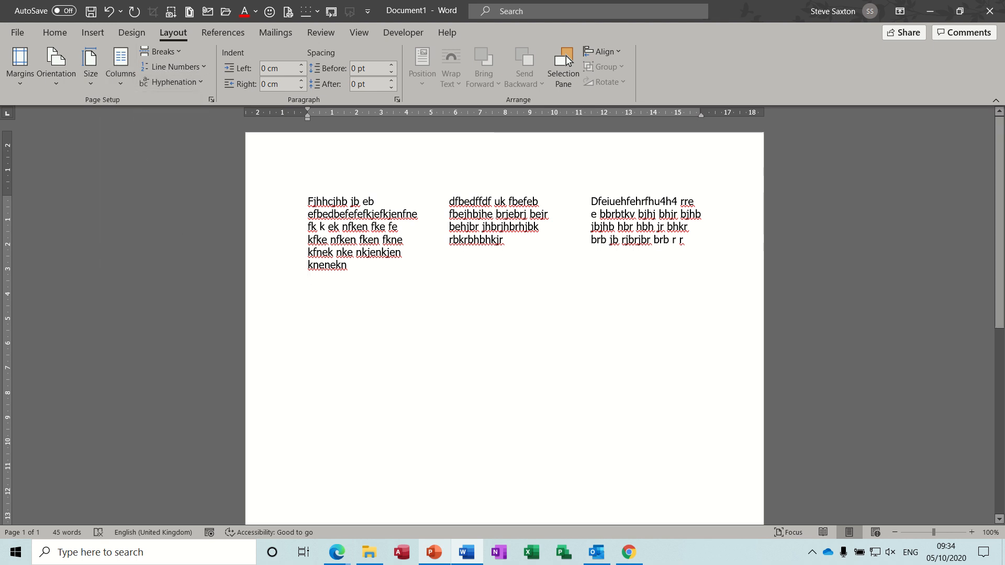
- Enter a full-width line of filler text starting "Dfdfjbdfbdfbdfdkvdkvdbvdbvbdvbkdbvkj" in the single-column section and end the paragraph
type("dfdfjbdfbdfbdfdkvdkvdbvdb")
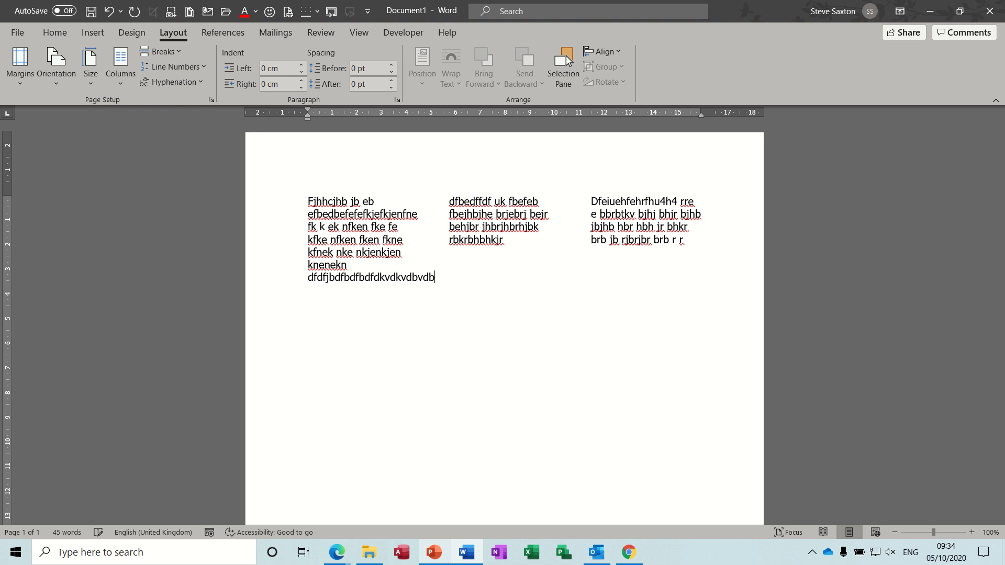
type("vbdvbkdbvkj kbkbfbkfkj bgkbfkgbrkjbkrfjbkjrf bgkjbkj fbk")
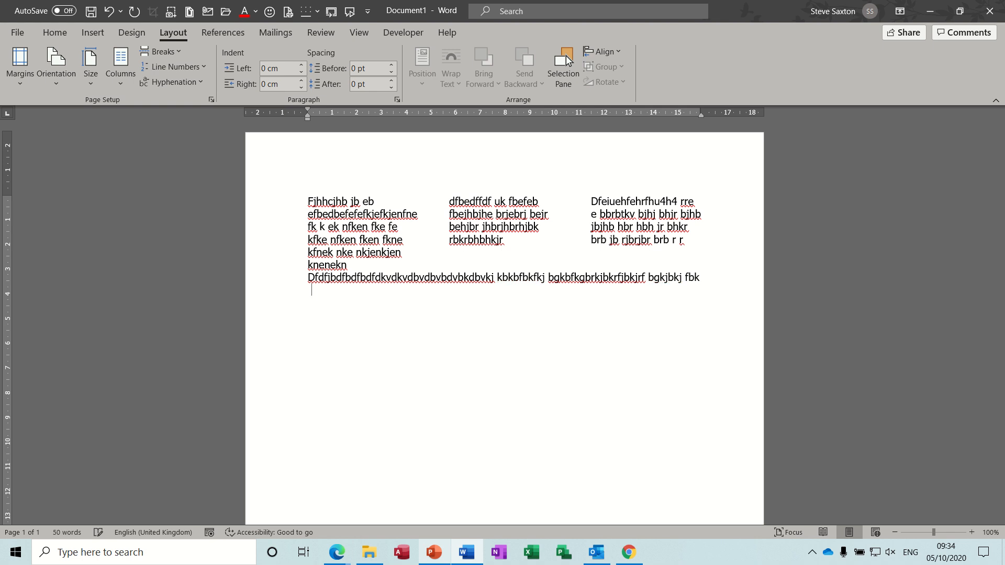
key("Return")
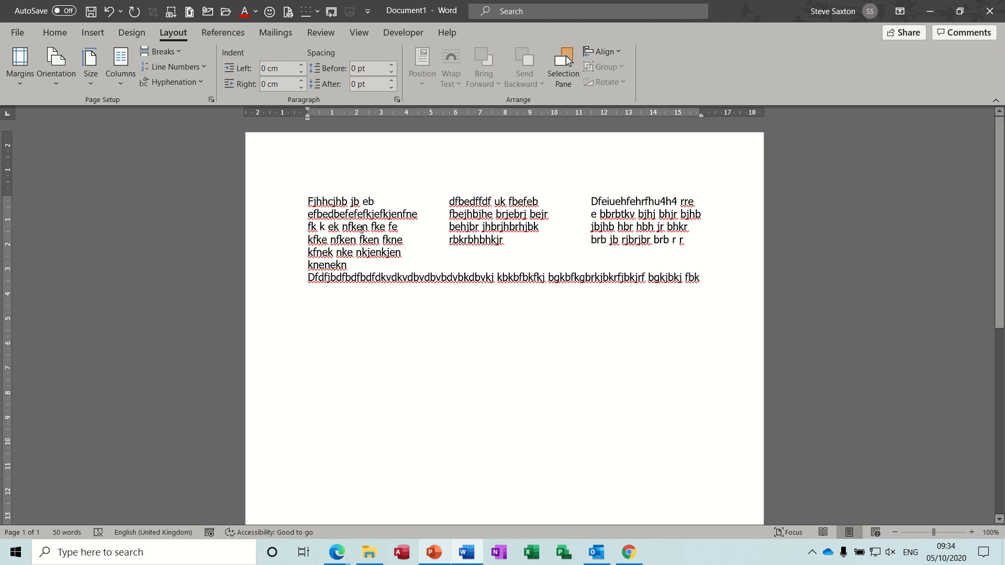
- Extend the second column's text with two more lines of filler starting "dfjbdfbdfbdfjdbfbdfbdfd"
left_click(423, 241)
left_click(517, 241)
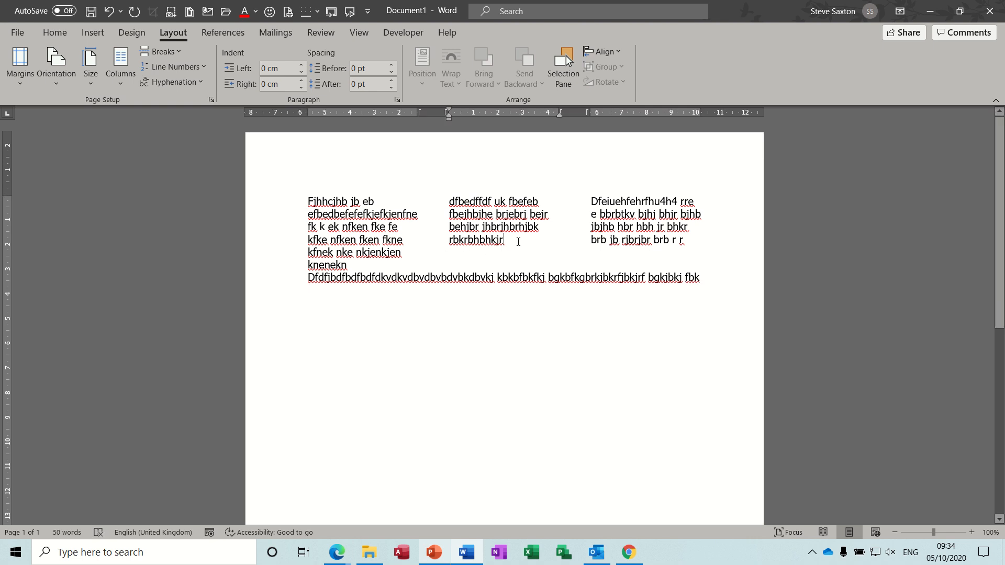
type("dfjbdfbdfbdfjdbfbdfbdf")
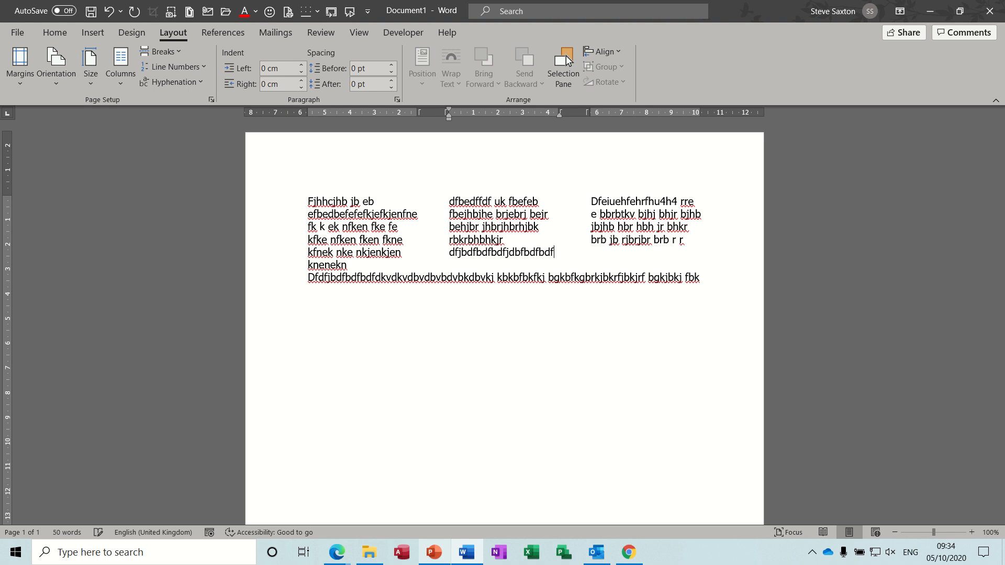
type("dfddjbdvjnkdk")
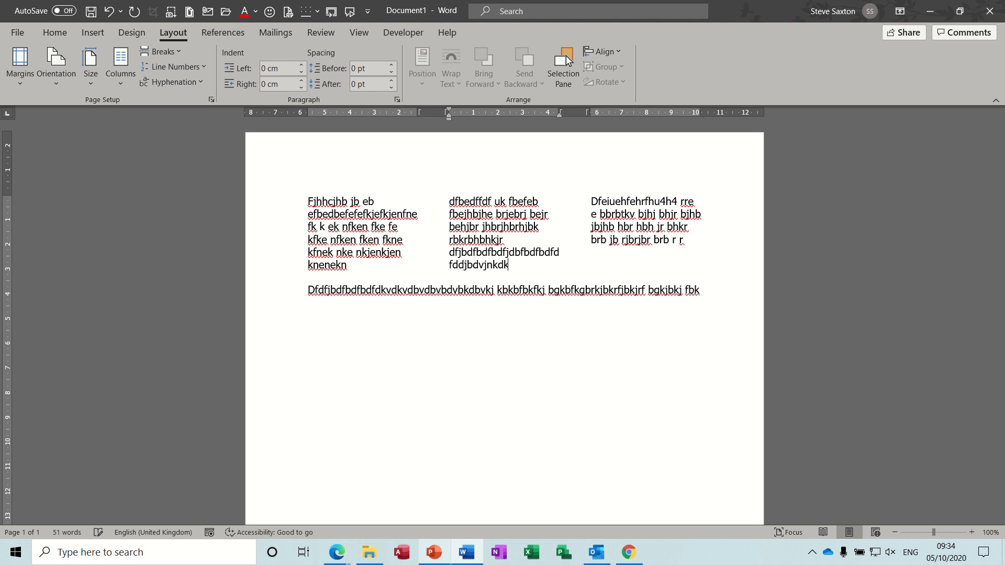
type("ndf")
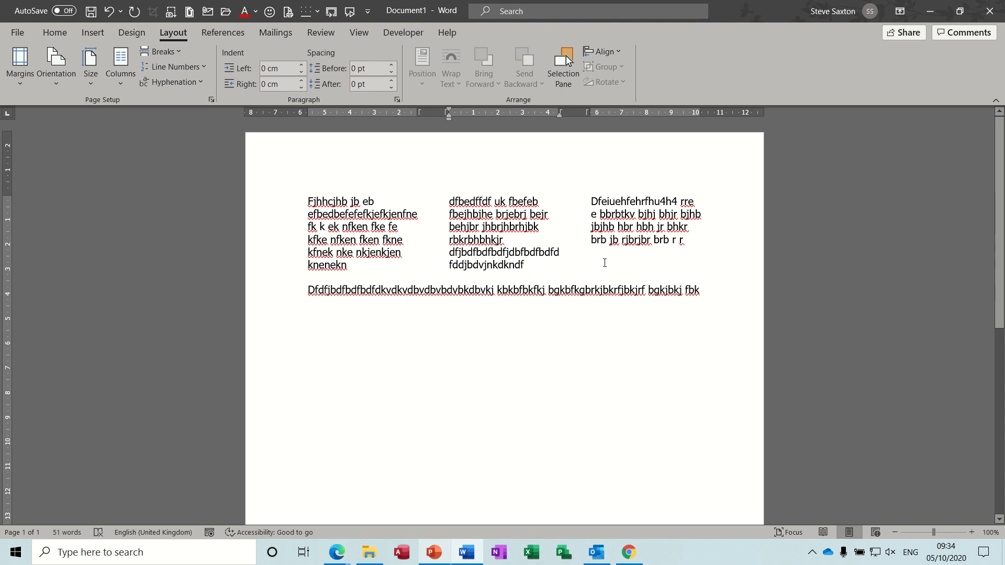
- Extend the third column's text with the filler "fuh r br b rjkrjbrbrbjrjrjb rjbrj bjr"
left_click(687, 242)
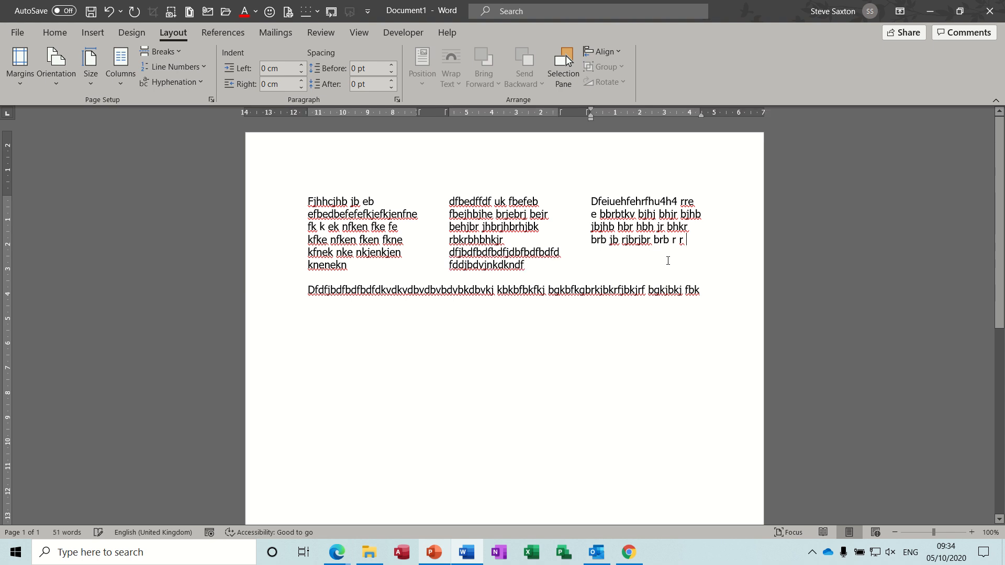
type("fuh r br b r")
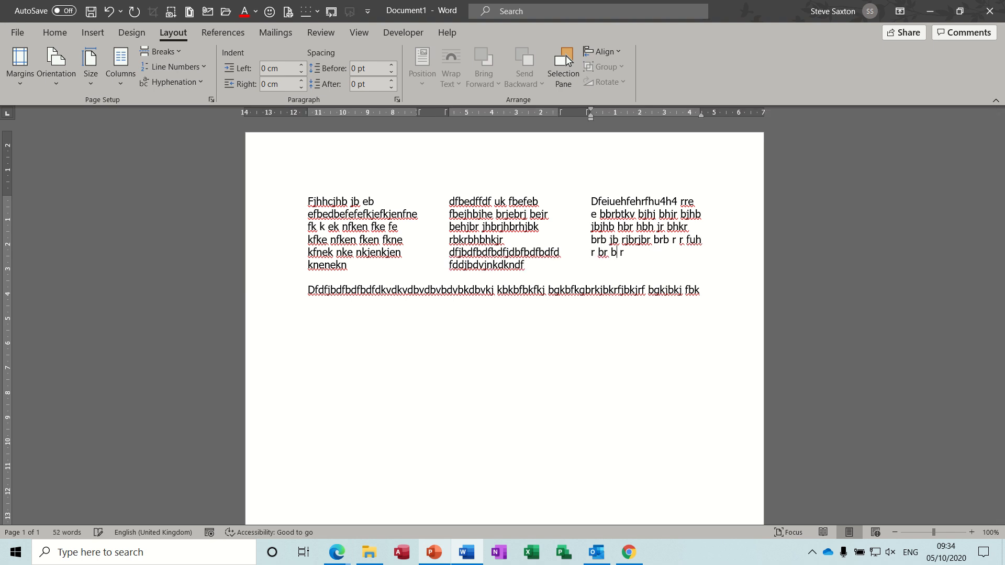
type("jkrjbrbrbjrjrjb rjbrj bjr")
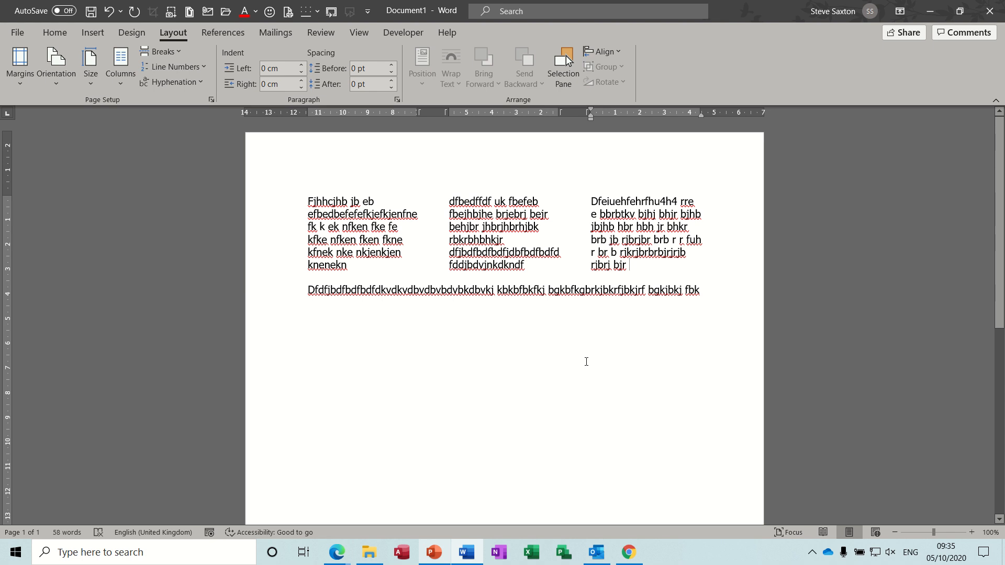
- Close the column document without saving it and create a new blank document
key("alt+F4")
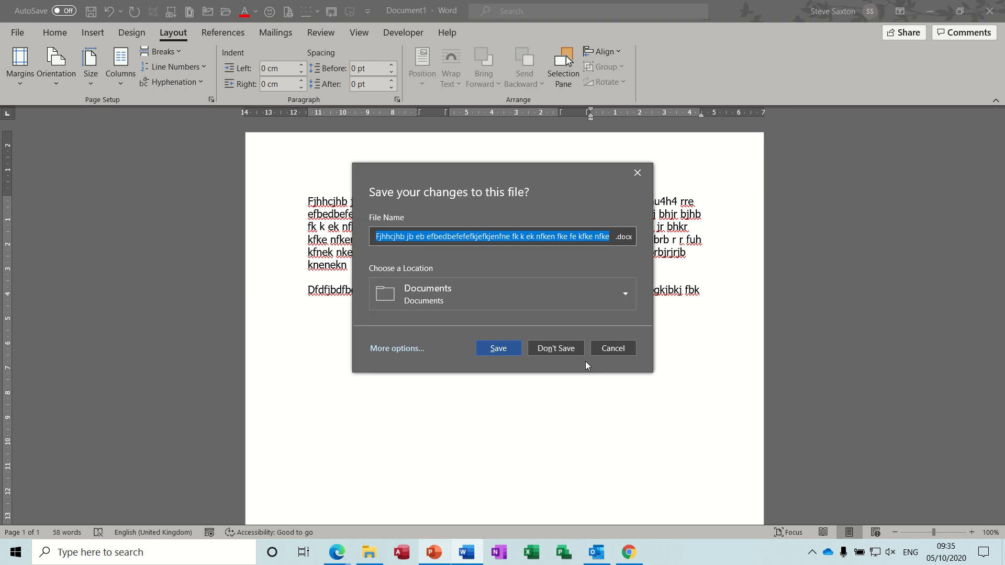
left_click(561, 350)
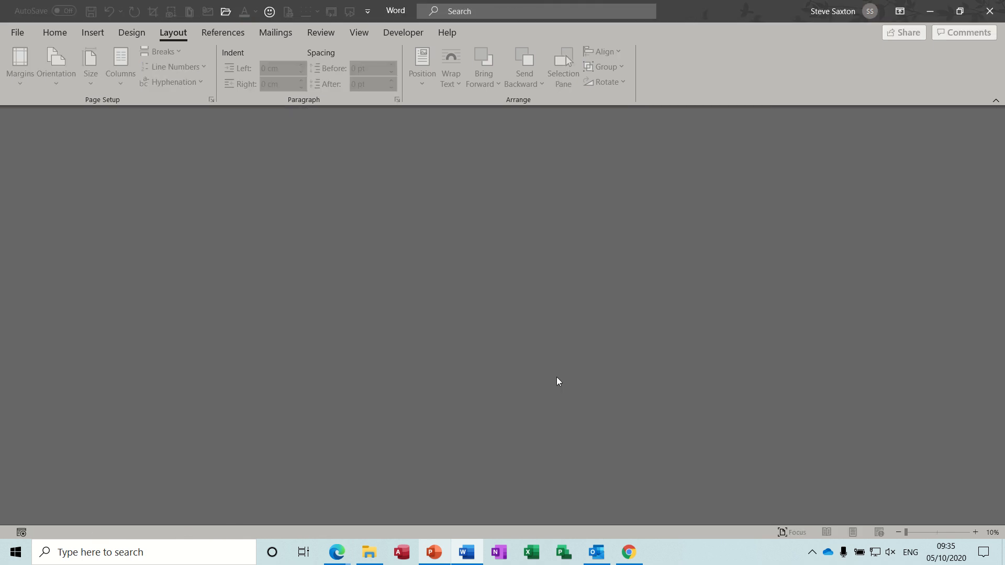
key("ctrl+n")
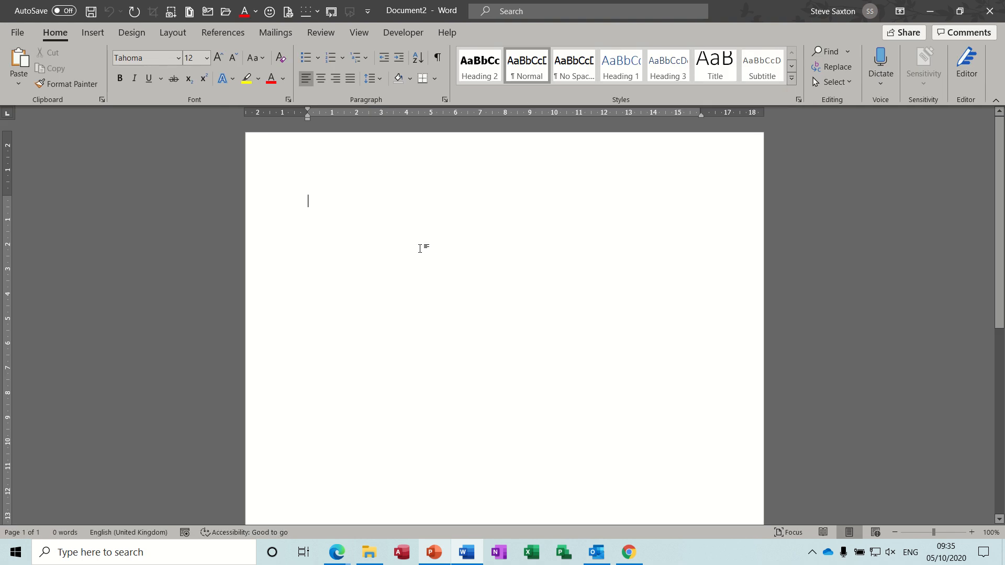
- Draw a text box about 3.7 cm high and 5.08 cm wide near the top of the page and shift it slightly left
left_click(93, 34)
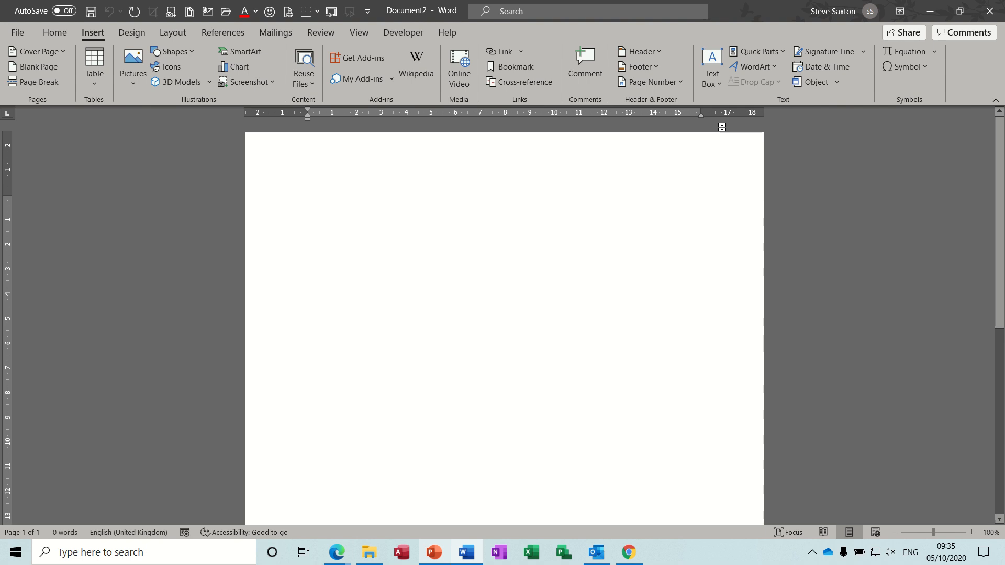
left_click(718, 84)
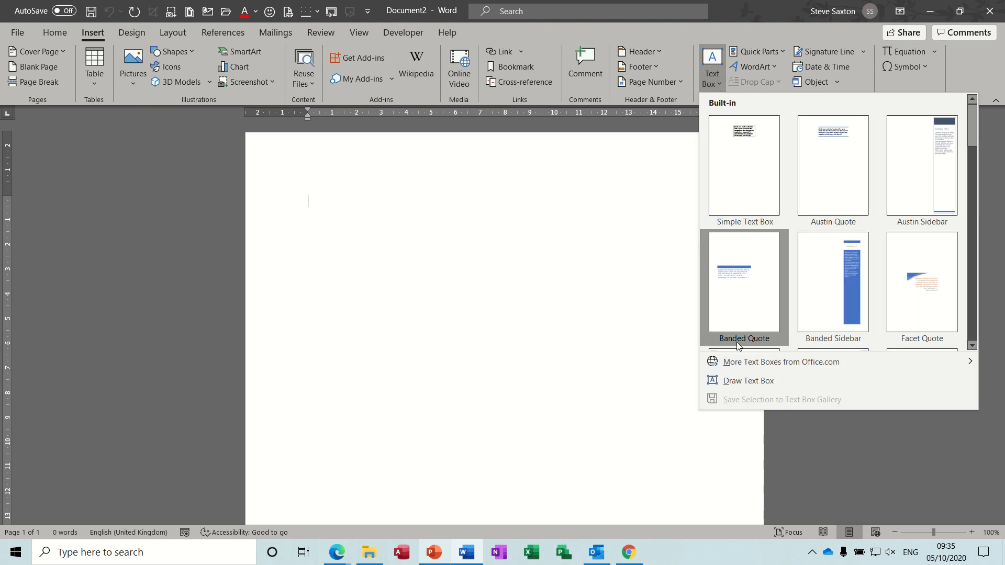
left_click(762, 381)
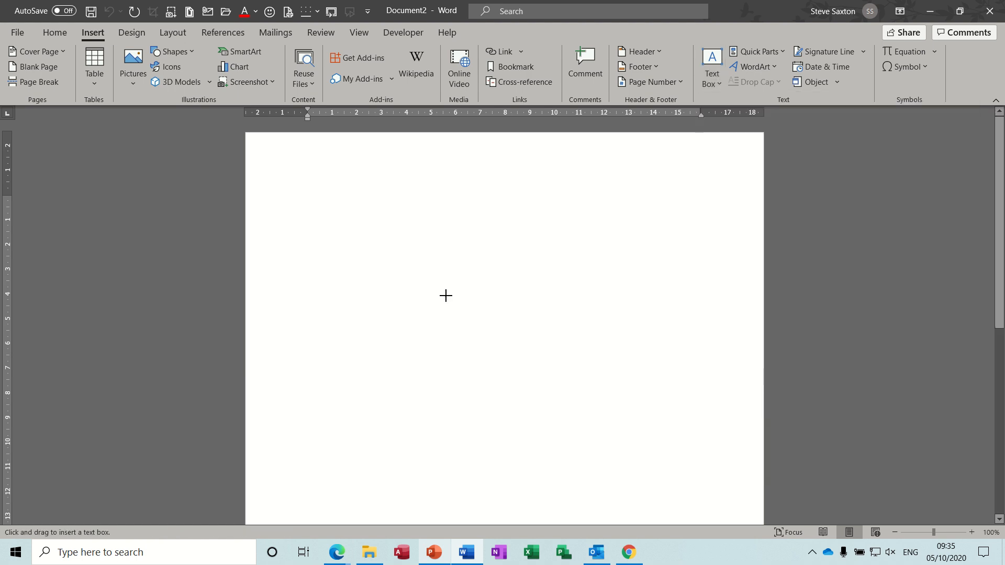
left_click_drag(350, 200, 476, 292)
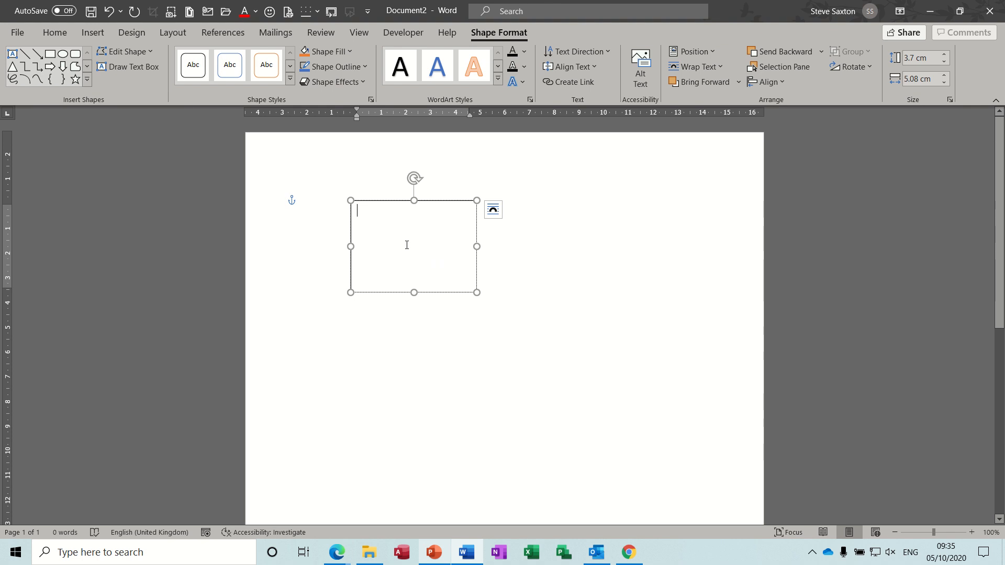
mouse_move(435, 292)
left_mouse_down()
mouse_move(598, 315)
mouse_move(503, 340)
mouse_move(531, 292)
mouse_move(425, 292)
left_mouse_up()
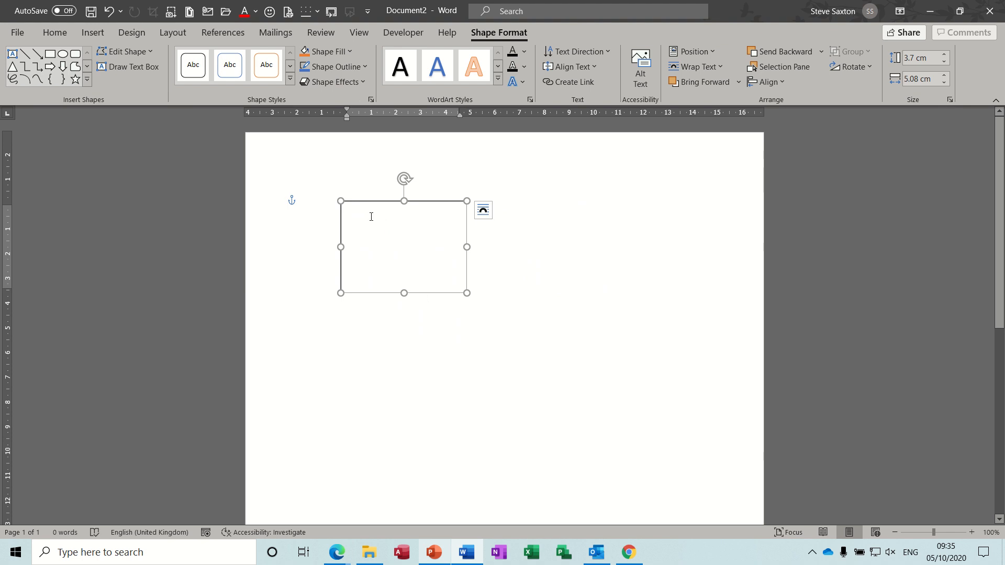
- Enter the sender's name and postal address in the text box, one part per line over four lines
type("M")
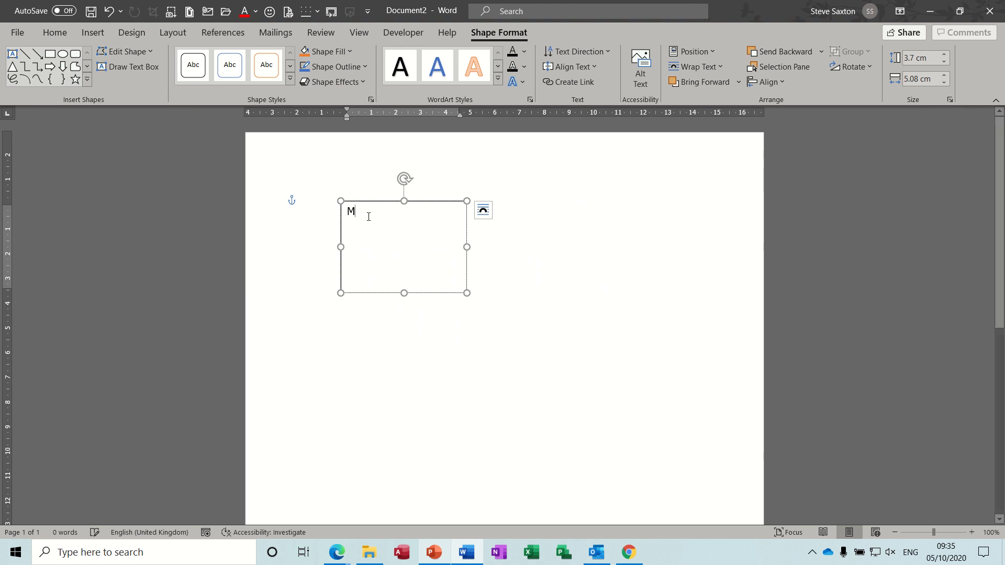
type("r S Saxton")
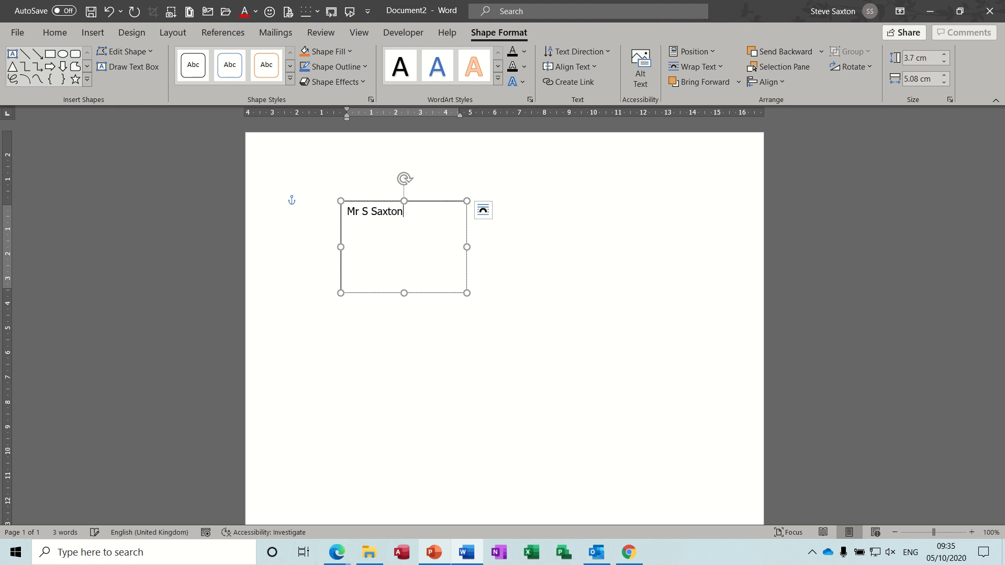
key("Return")
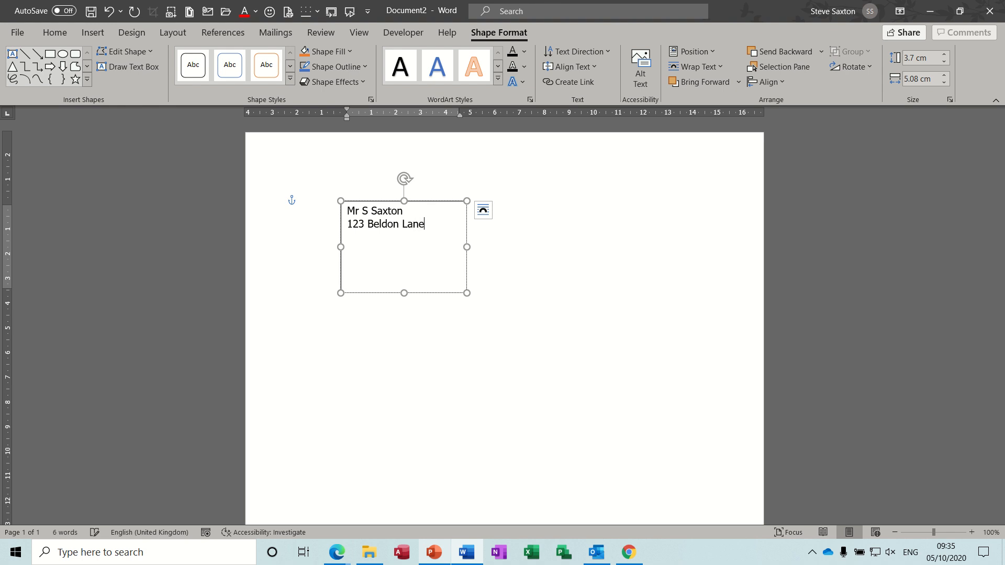
key("Return")
type("Wibsey")
key("Return")
type("Bradford")
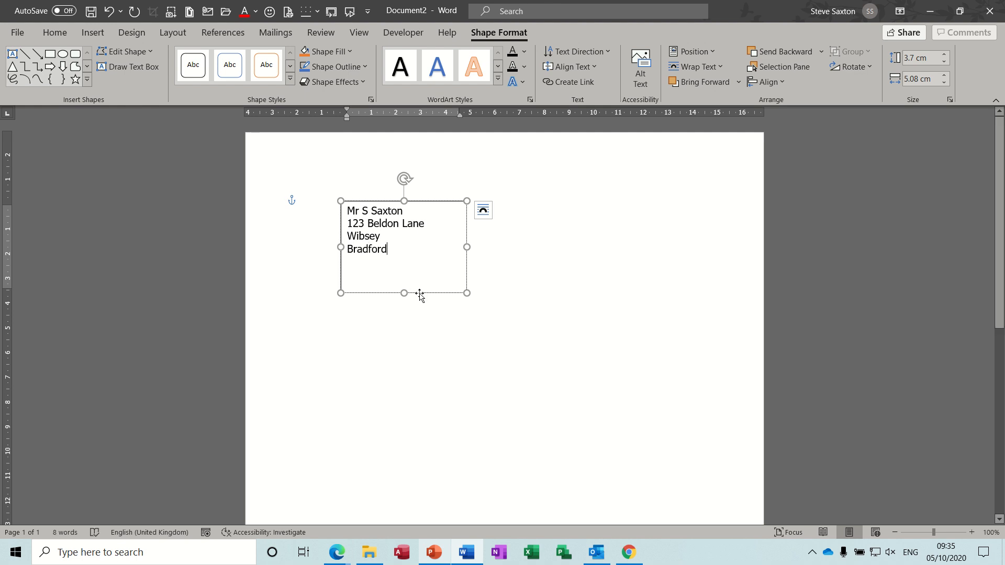
- Move the address text box to the upper-right corner of the page, aligned with the right margin
left_click_drag(419, 292, 619, 269)
mouse_move(659, 262)
left_mouse_down()
mouse_move(690, 260)
mouse_move(648, 260)
left_mouse_up()
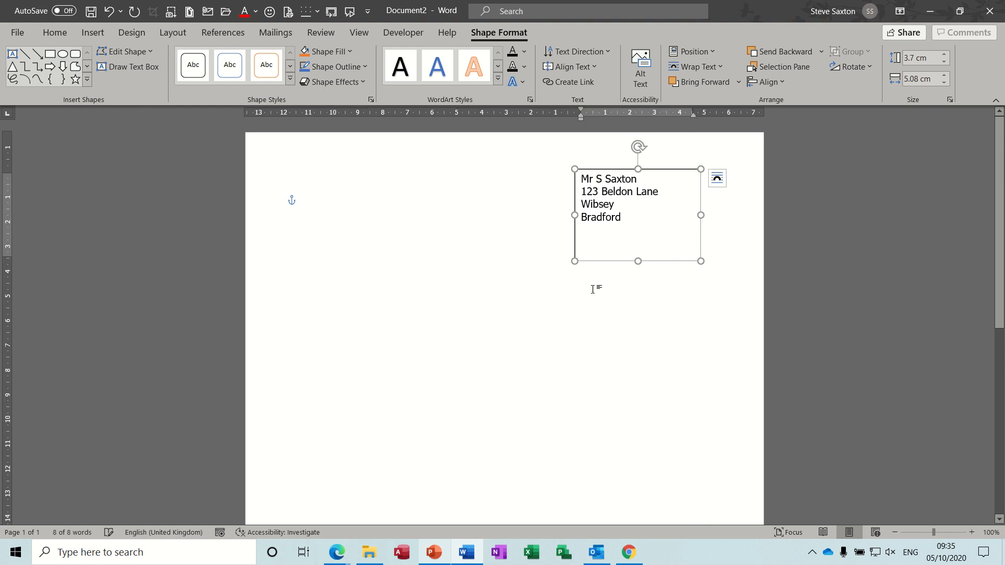
left_click(473, 265)
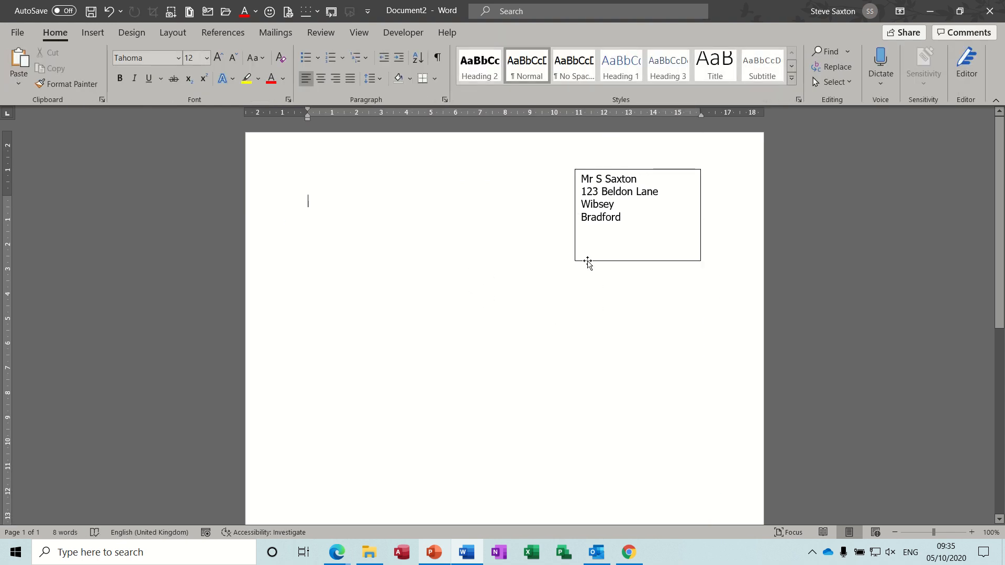
- Remove the outline of the address text box by setting it to No Outline
left_click(585, 261)
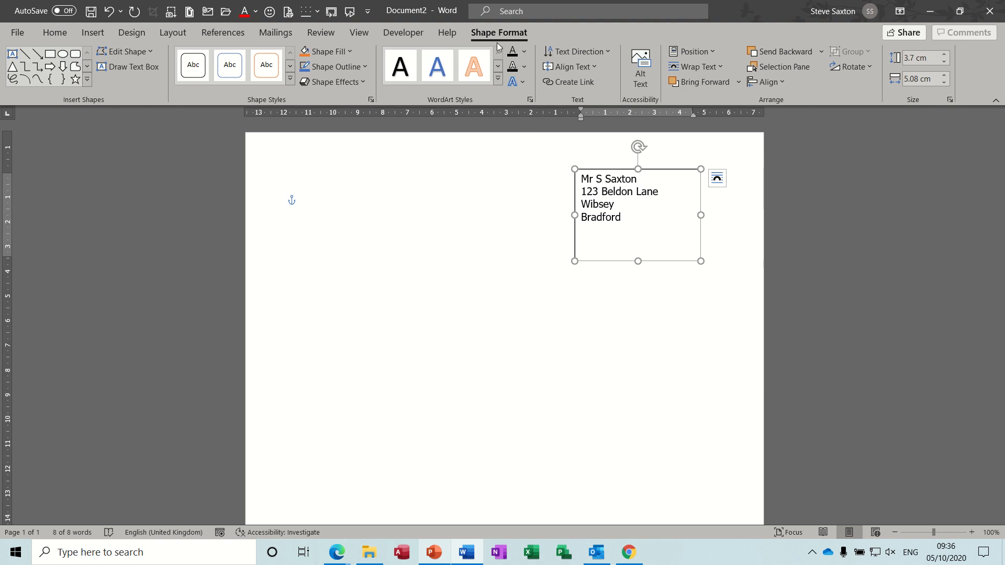
left_click(363, 67)
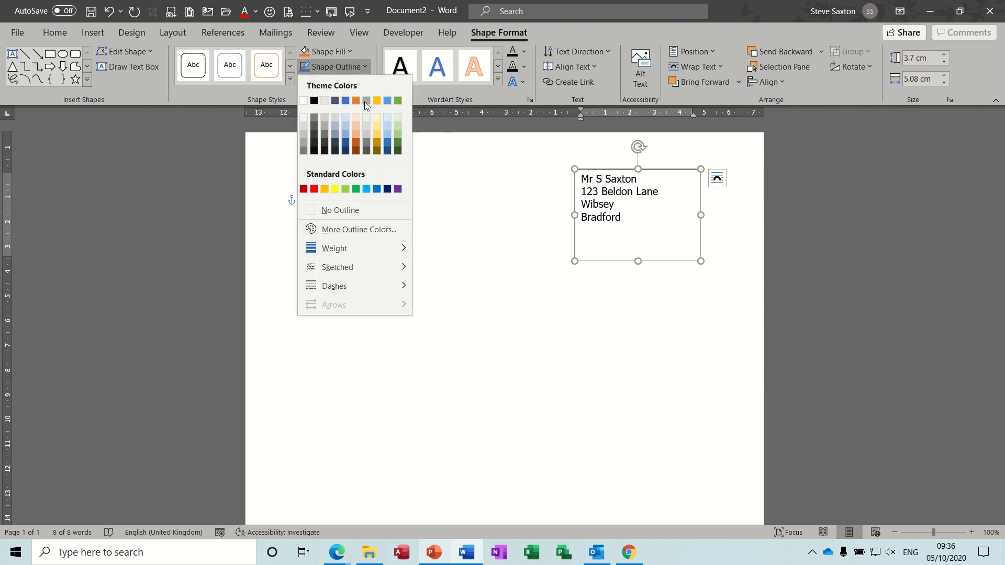
left_click(344, 210)
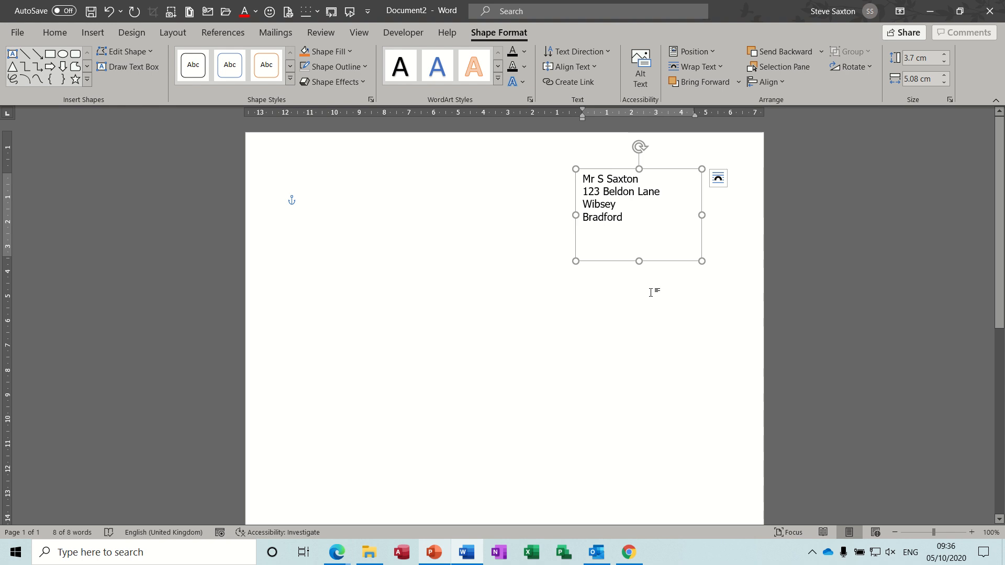
left_click(652, 309)
- Add extra "s" characters to the end of the street line in the address box and delete them again
left_click(632, 236)
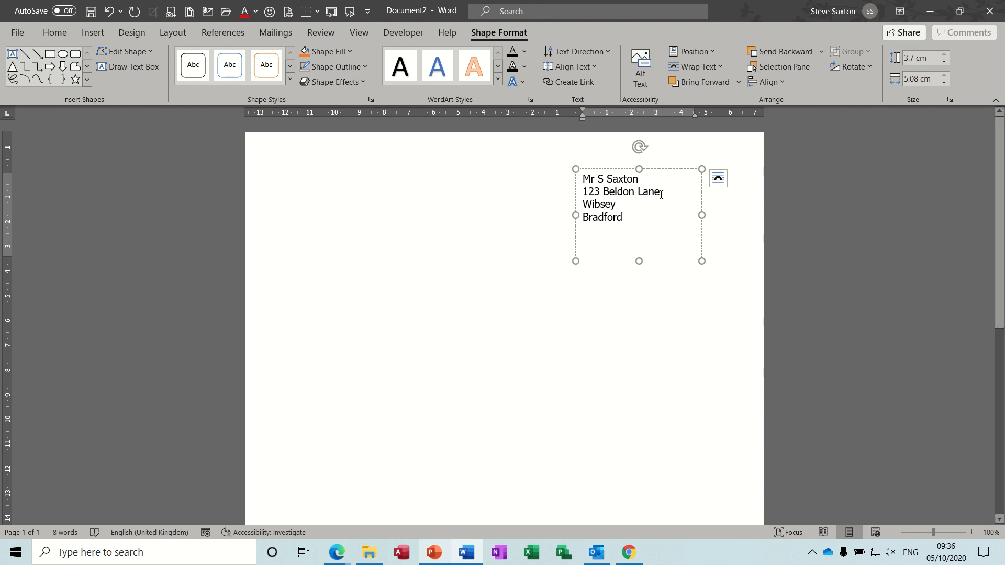
type("ss")
left_click(625, 208)
key("BackSpace")
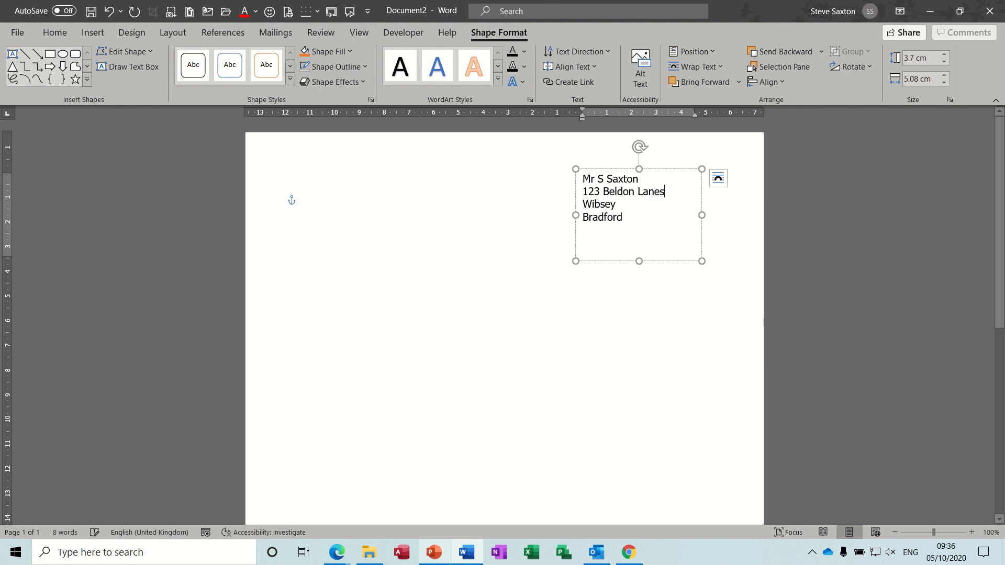
left_click(408, 243)
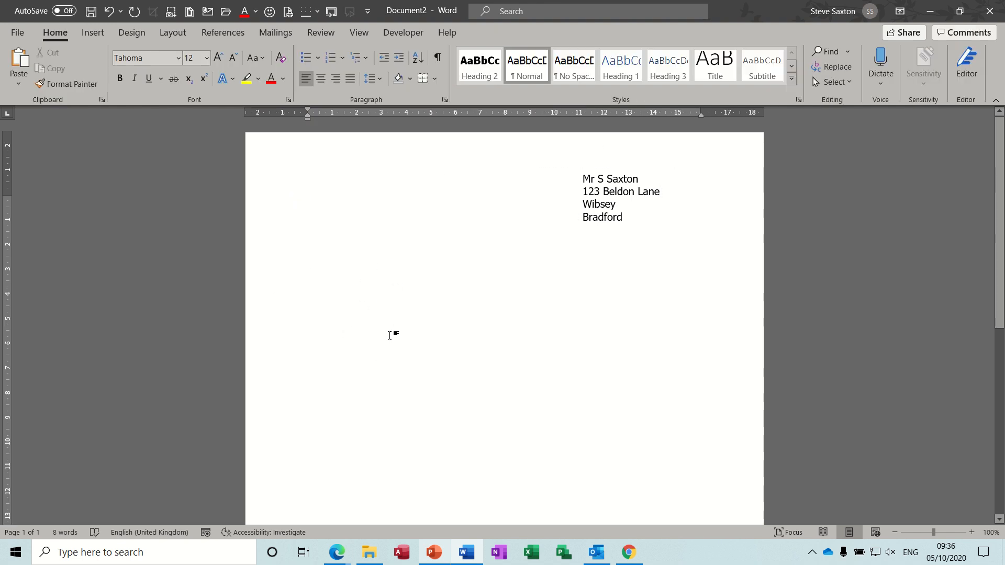
- Shorten the address text box from its bottom edge so it ends just below the last address line
double_click(600, 205)
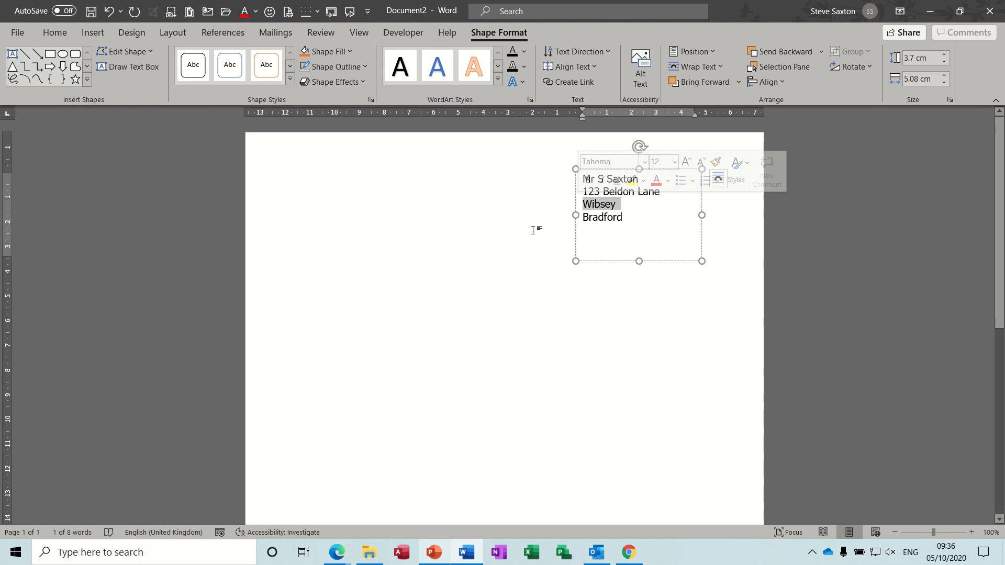
left_click(359, 263)
left_click(610, 209)
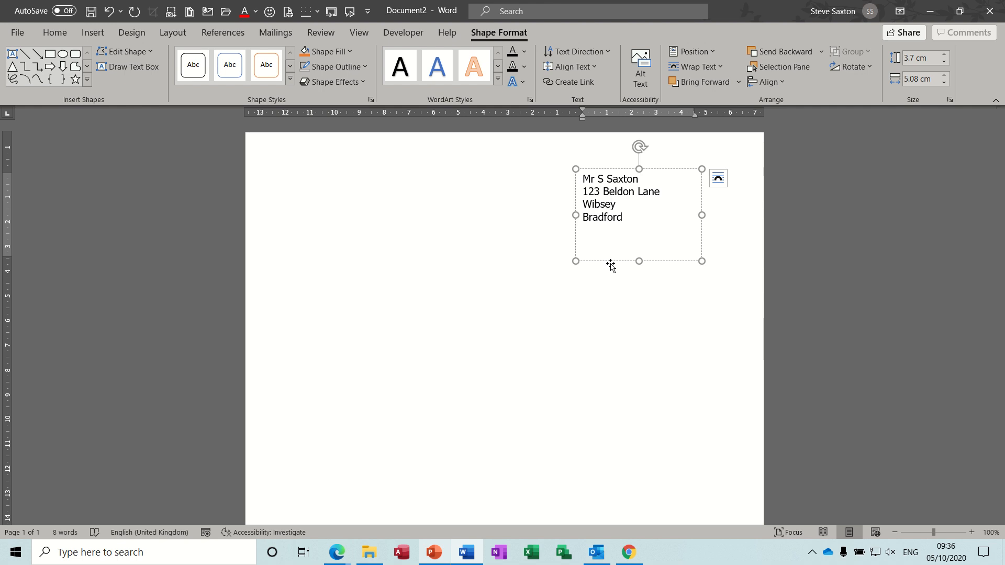
left_click_drag(639, 260, 637, 230)
left_click(404, 267)
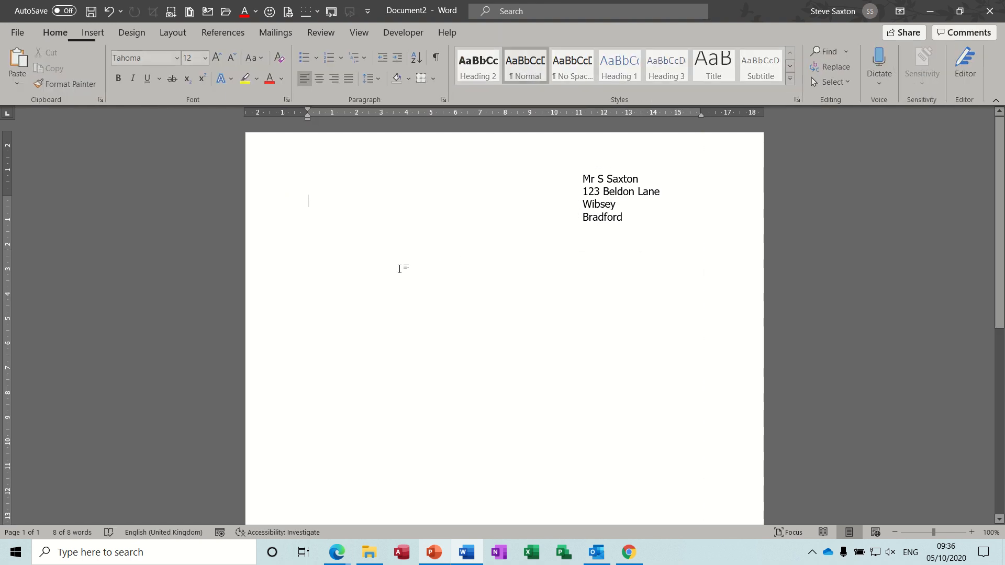
- Draw a text box about 1.29 cm high and 5.5 cm wide mid-page and place two copies stepped diagonally below it
left_click(93, 32)
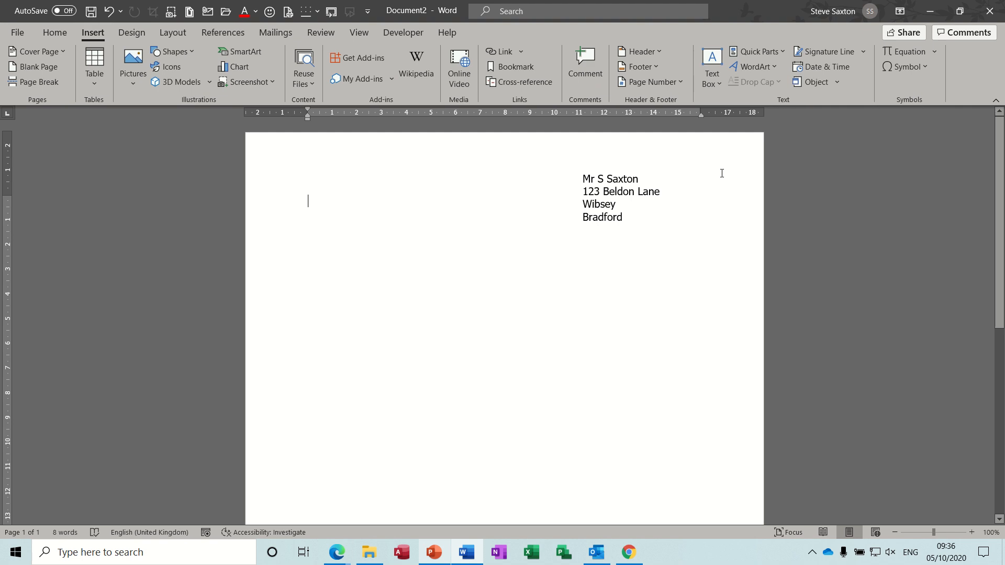
left_click(719, 83)
left_click(744, 381)
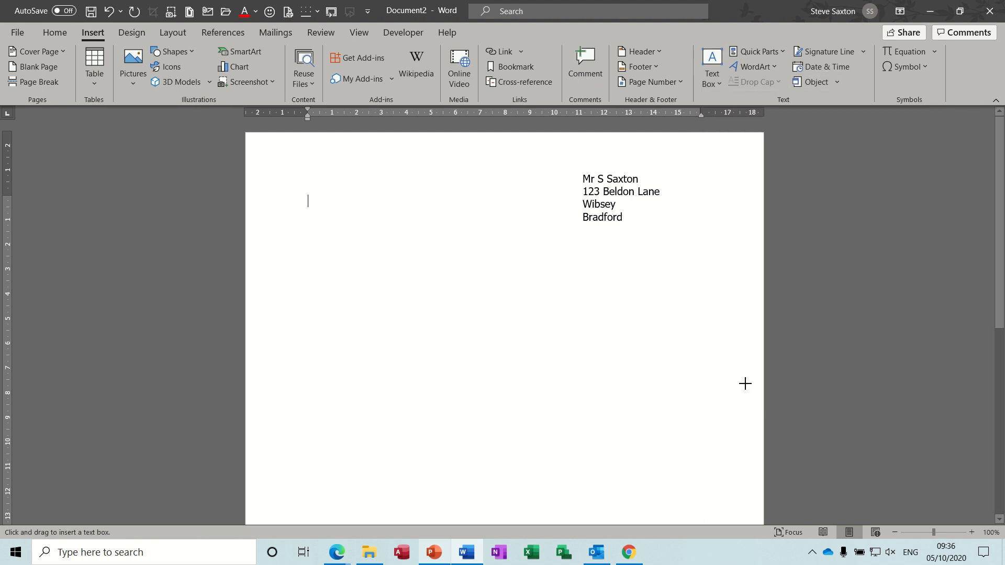
left_click_drag(331, 252, 501, 387)
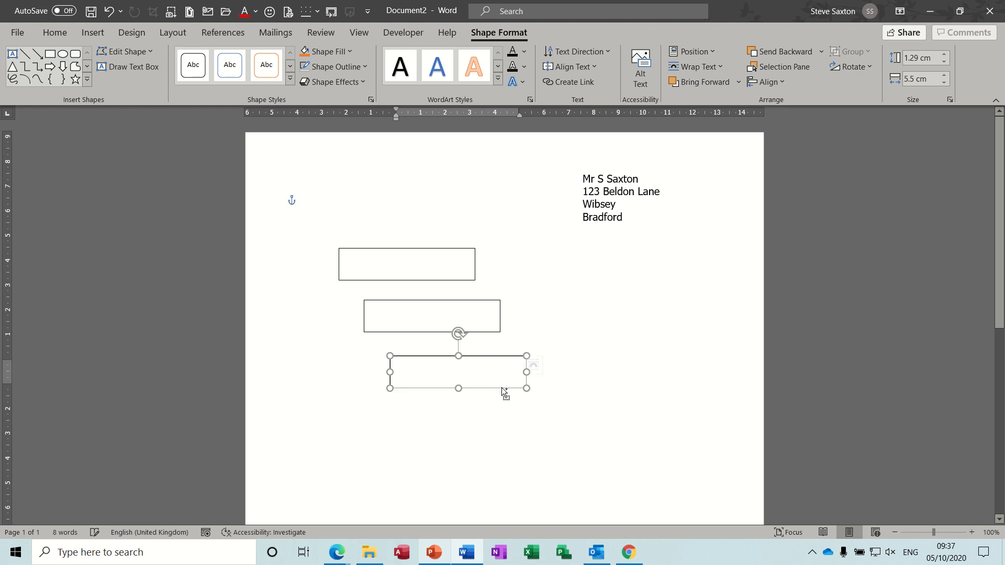
- Create text links from the first empty text box to the second and from the second to the third
left_click(387, 268)
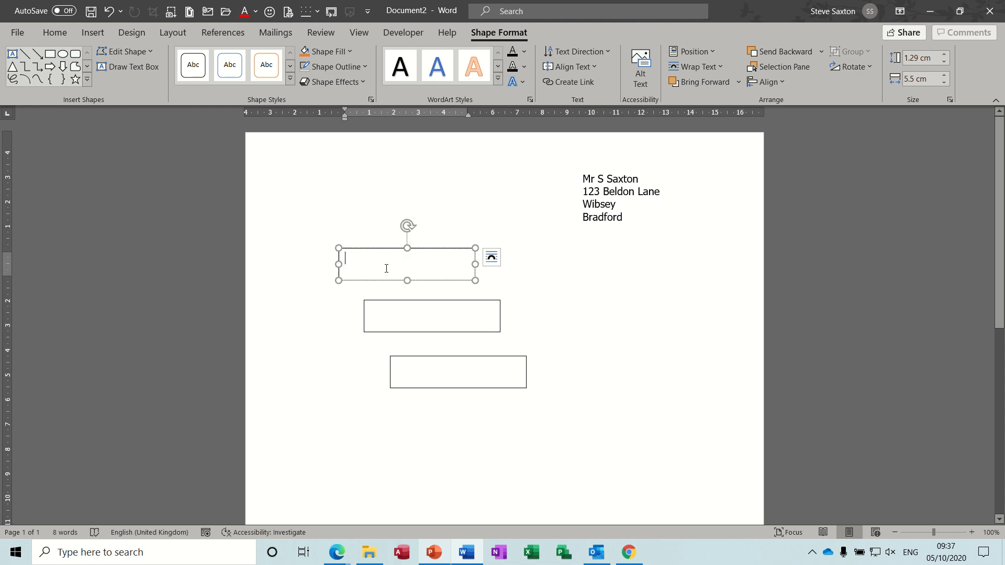
left_click(560, 82)
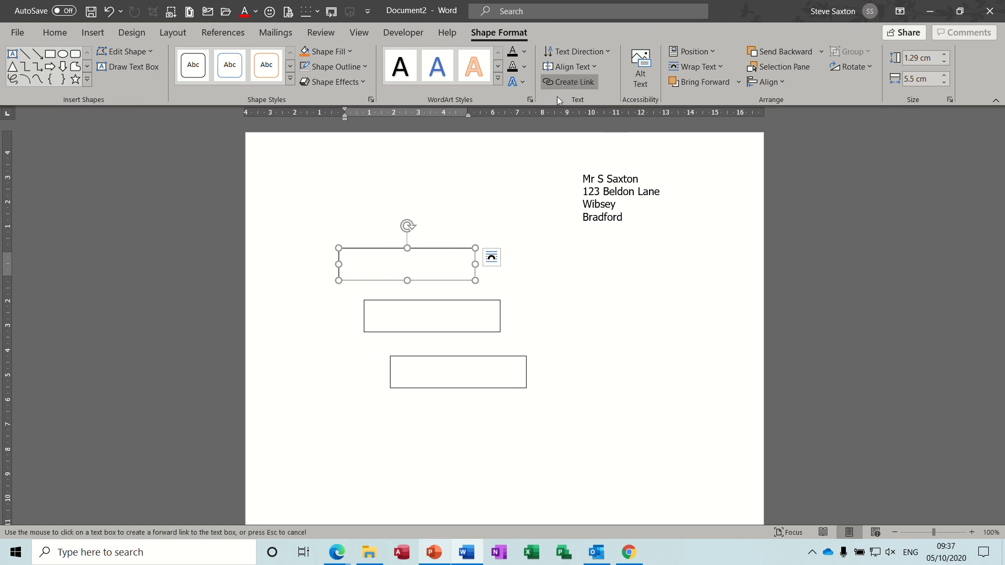
left_click(425, 310)
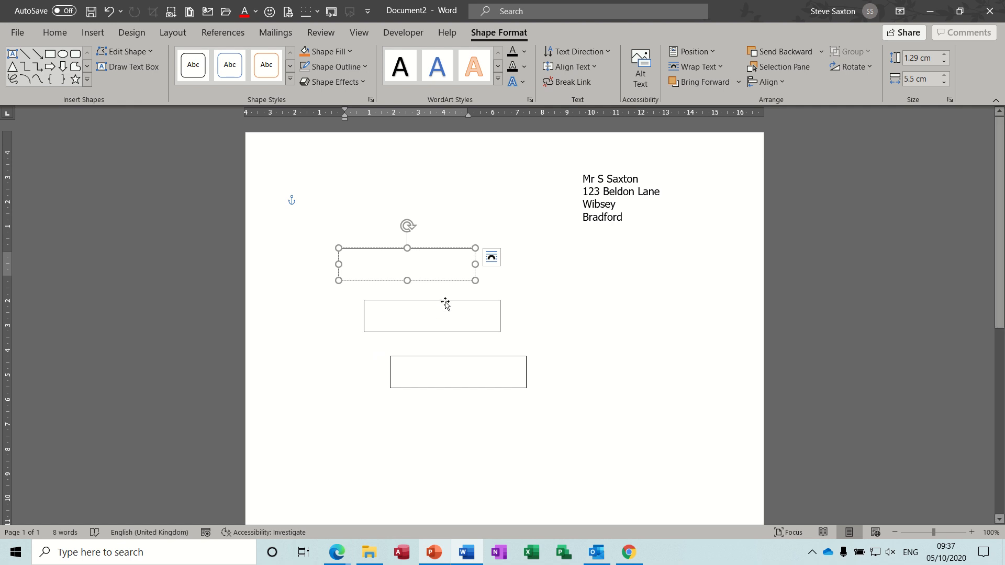
left_click(446, 302)
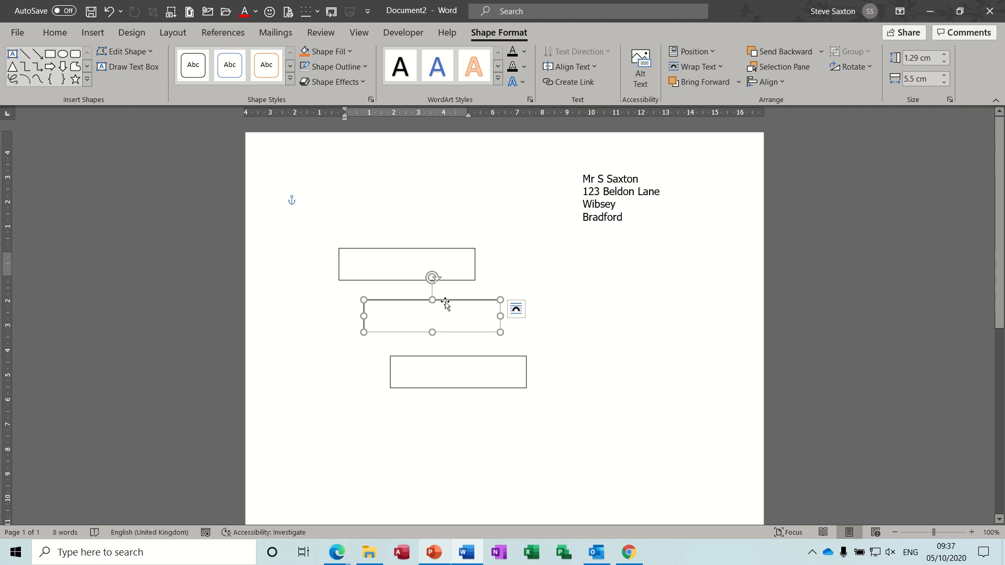
left_click(563, 82)
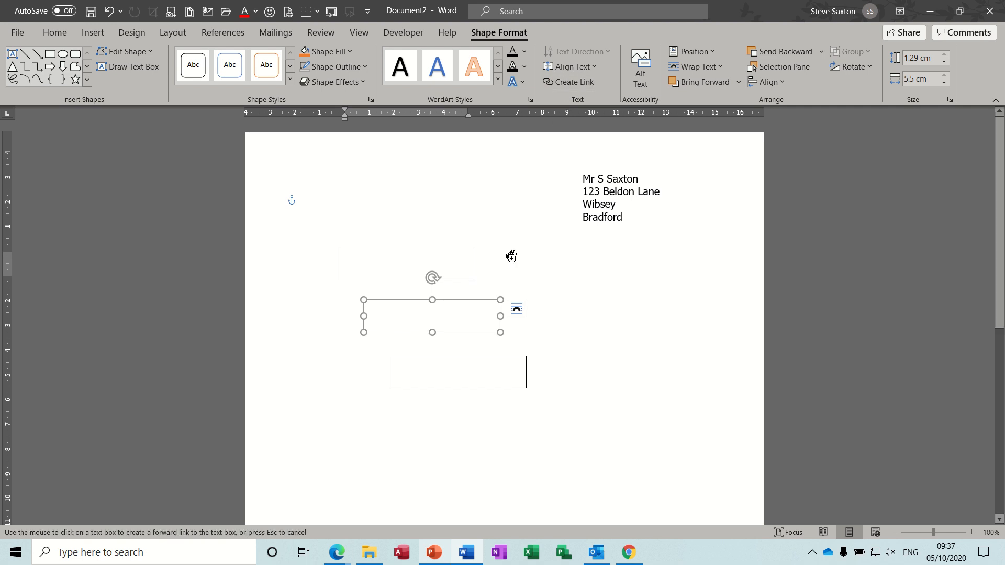
left_click(458, 369)
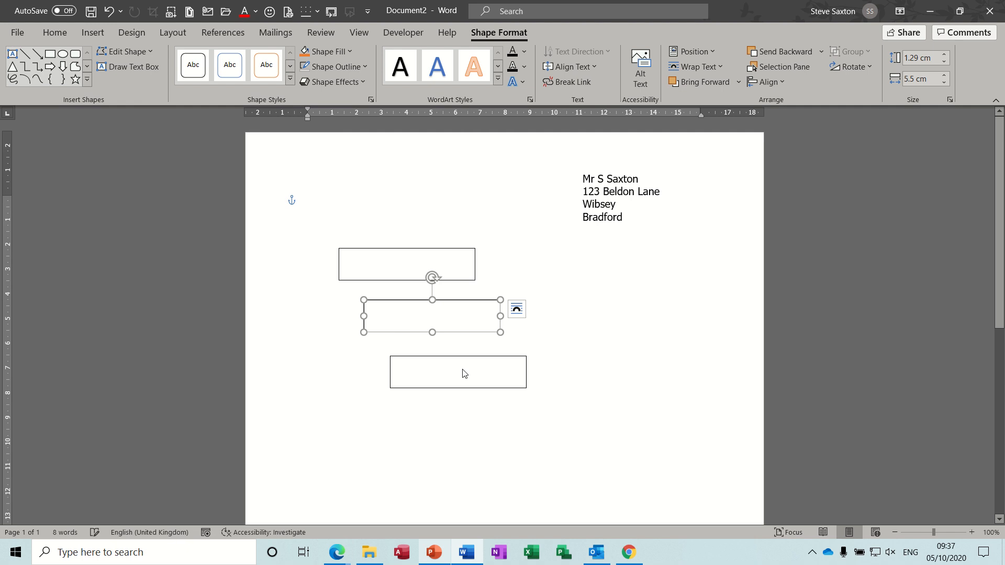
- Enter filler text starting "Dffjb eubebebe" in the first linked box until it flows through into the third box
left_click(374, 262)
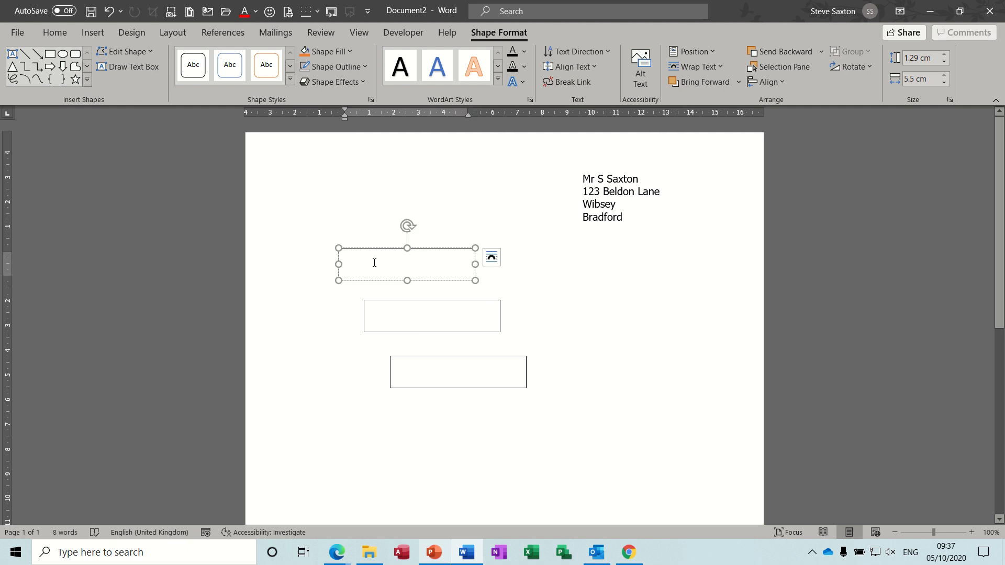
type("Dffib  eubeb")
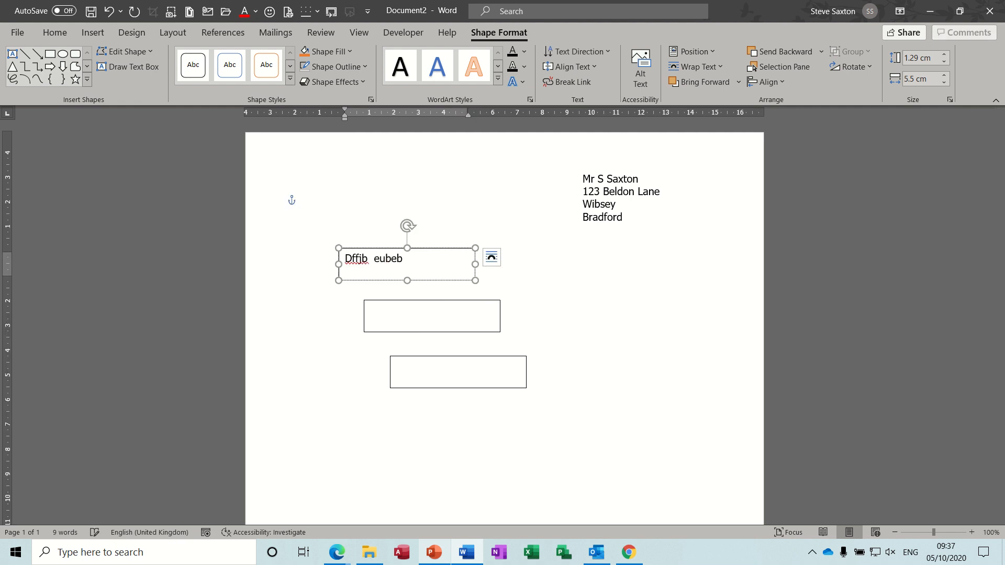
type("ebebebebebebebebebeb")
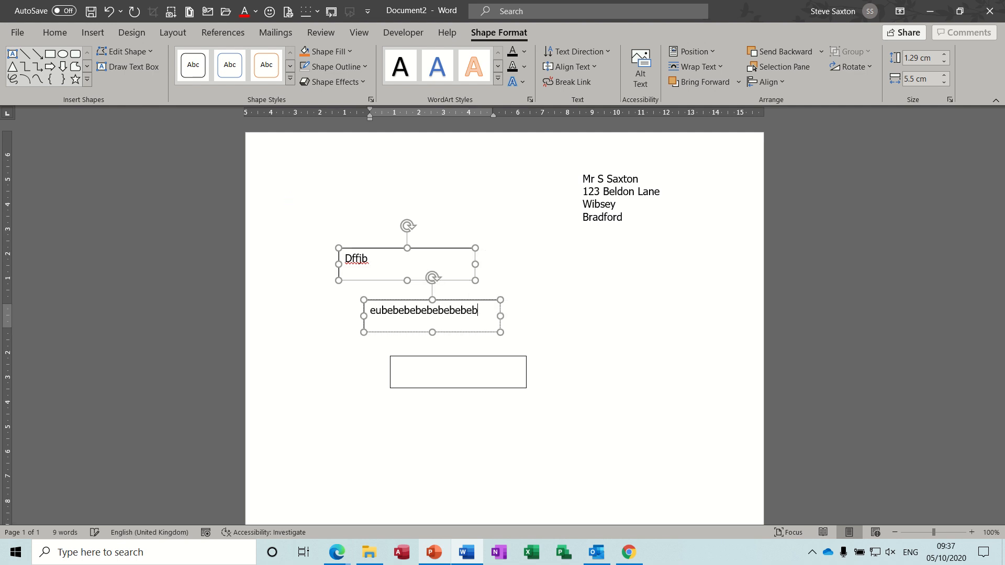
type(" ku b  bb  k k")
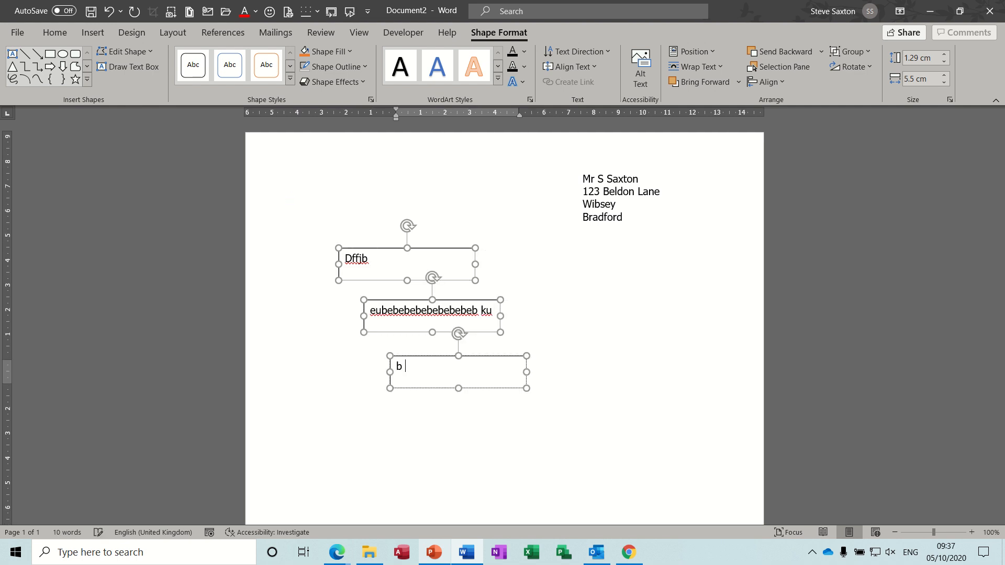
type(" j")
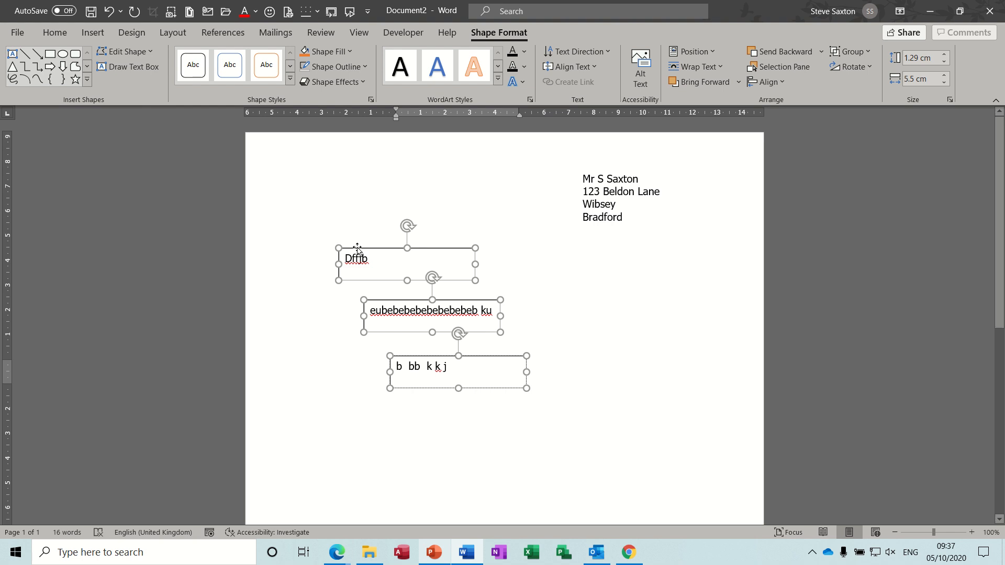
- Move the third linked box further down and right, and add filler text "fjbfjfjbdfjhbdfj" at the end of the second box's text
left_click(407, 311)
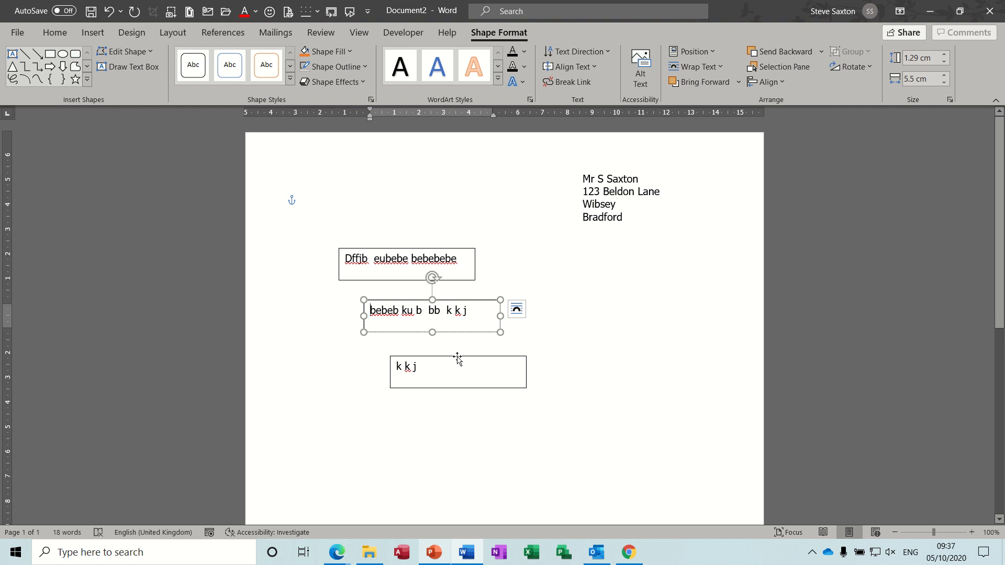
left_click_drag(458, 359, 539, 386)
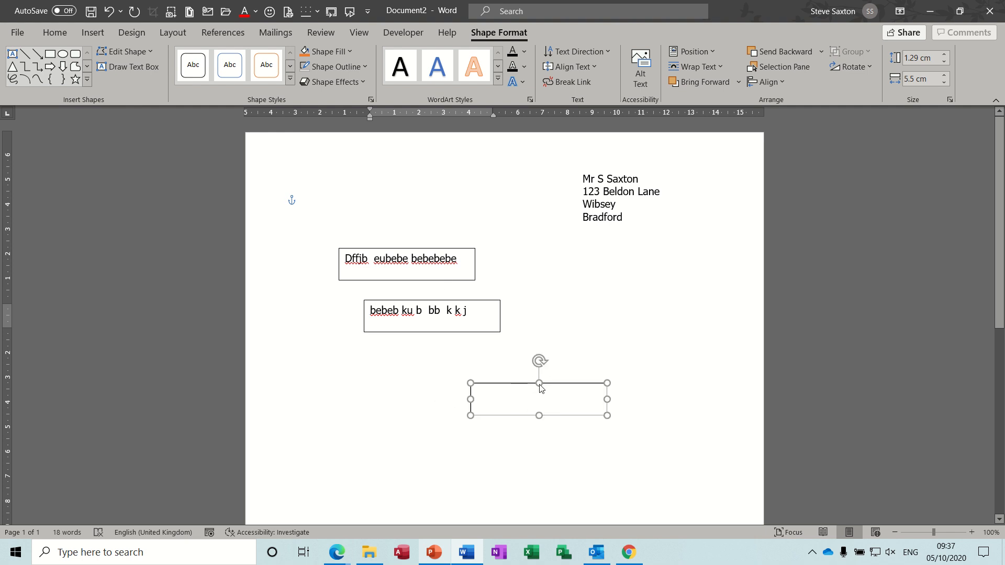
left_click(474, 317)
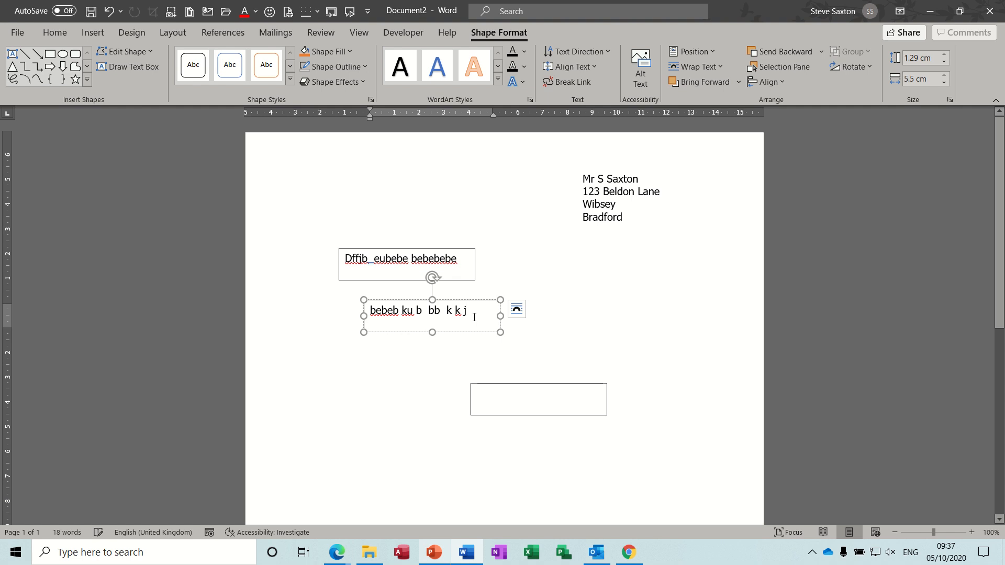
type("fjbfjfjbdfjhbdfj")
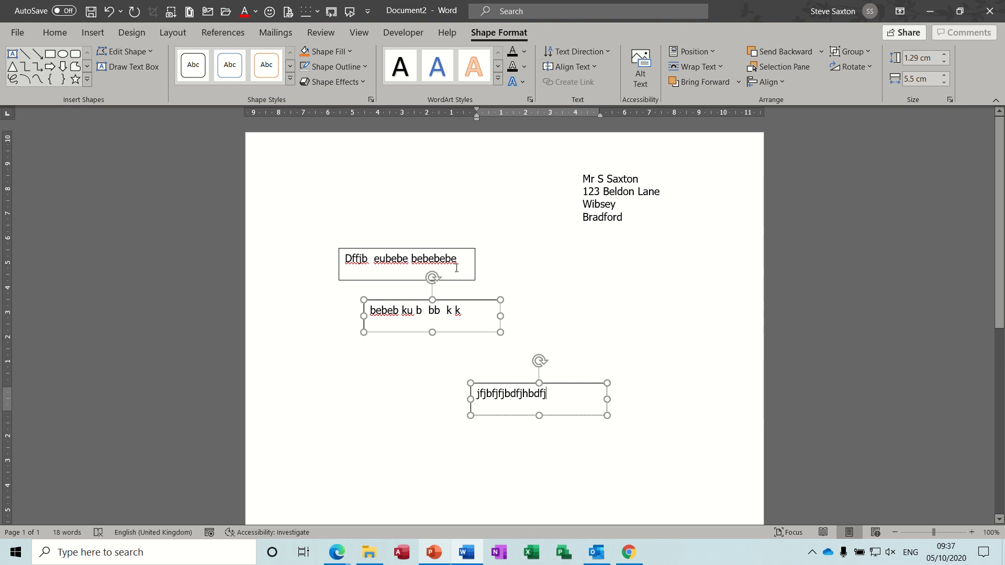
- Arrange the three linked text boxes side by side in one row below the address, with small gaps between them
left_click(356, 280)
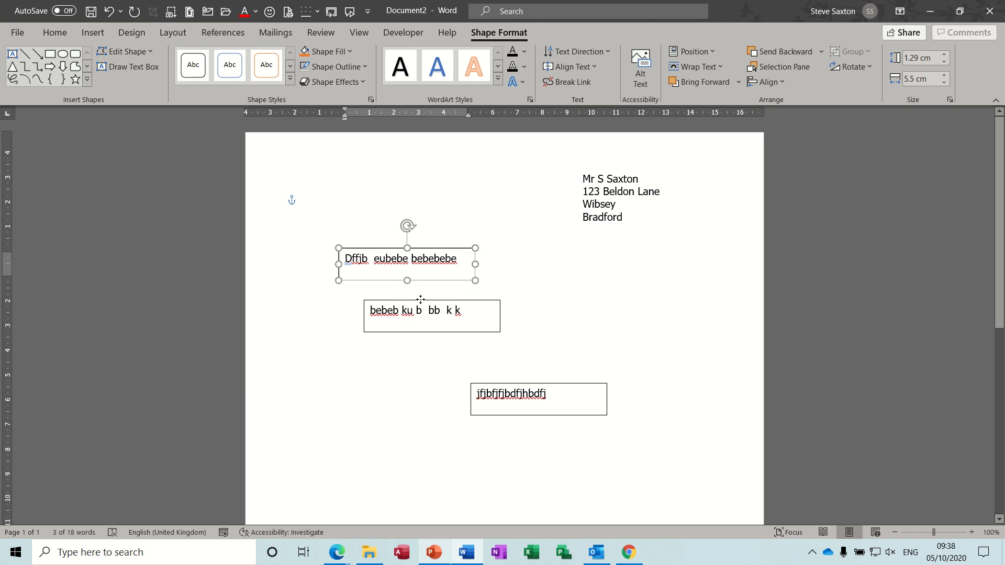
left_click_drag(400, 300, 520, 248)
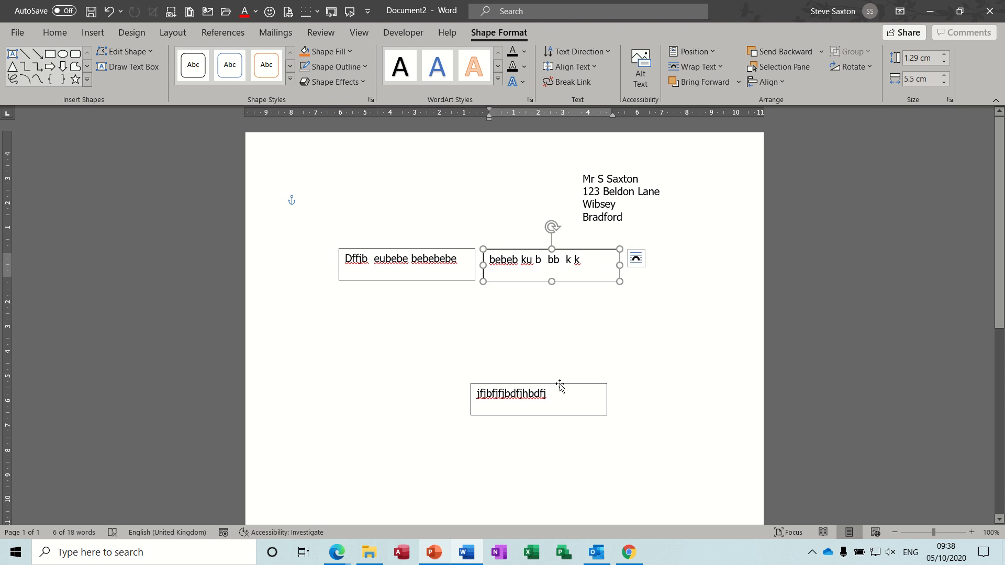
left_click_drag(559, 385, 718, 251)
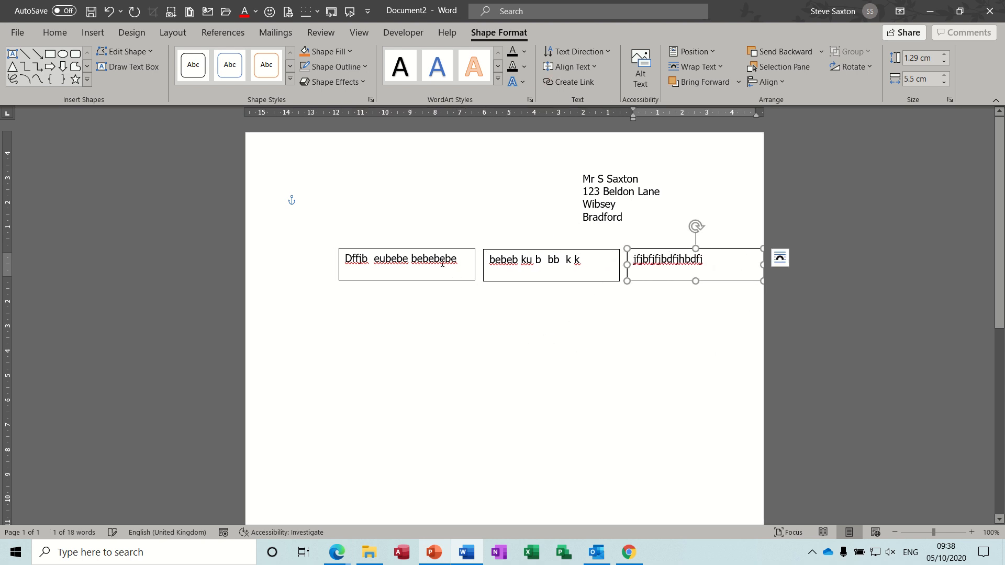
left_click_drag(433, 249, 397, 250)
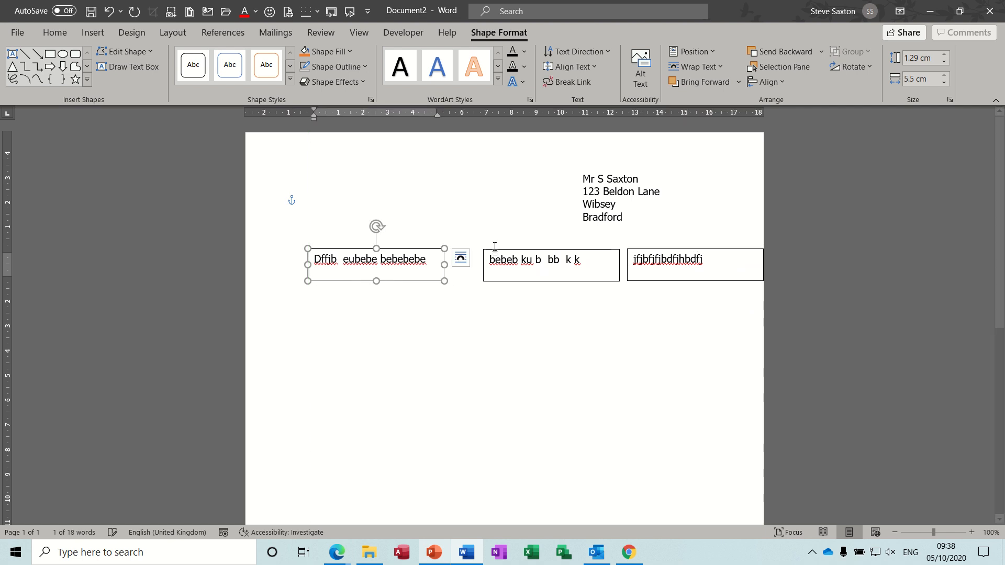
left_click_drag(519, 250, 482, 248)
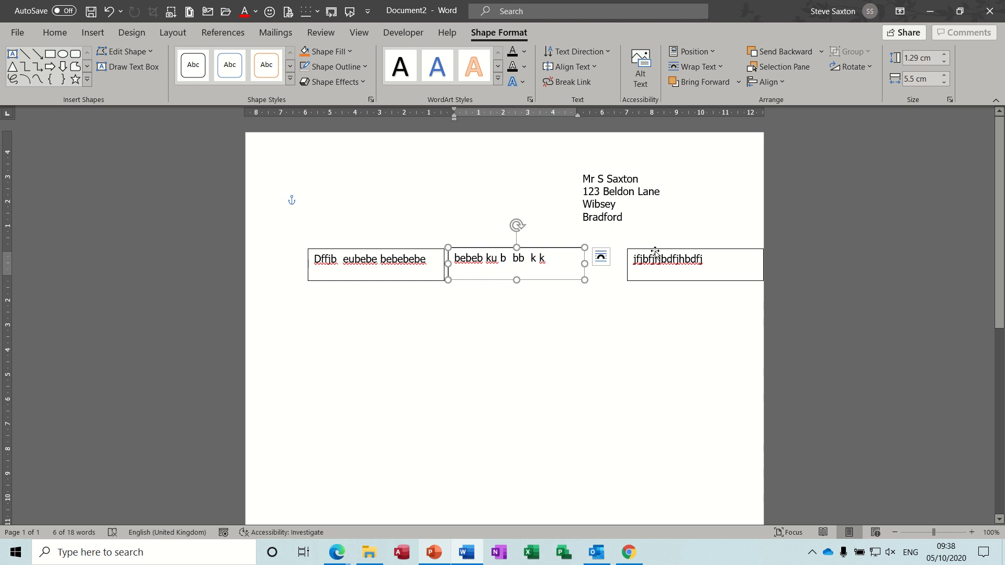
left_click_drag(655, 250, 619, 249)
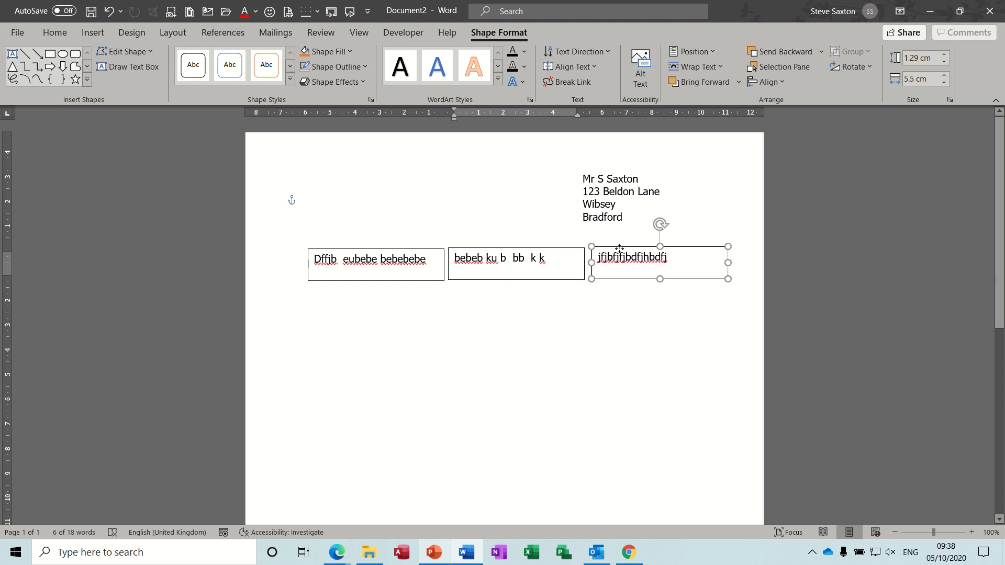
- Insert filler text "djdbdbd be ebej" where the first linked box's text continues into the second box
left_click(486, 318)
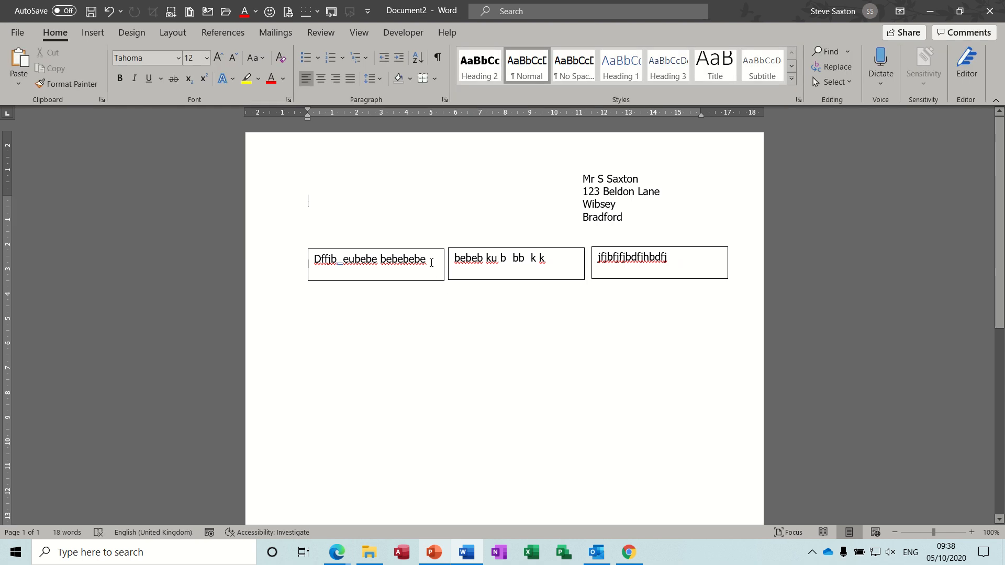
left_click(431, 263)
left_click(454, 258)
type("djdbdbd ")
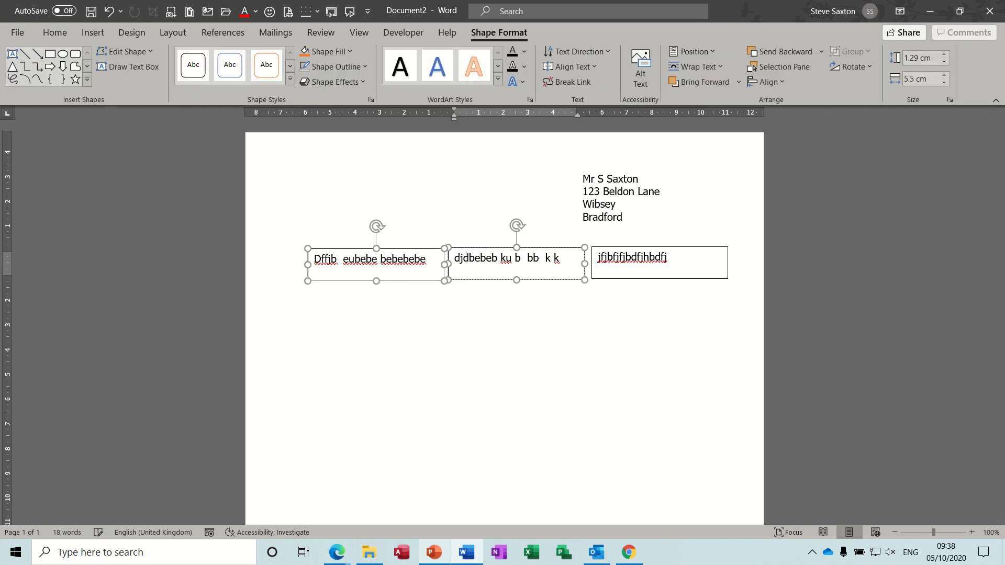
type("be ebej")
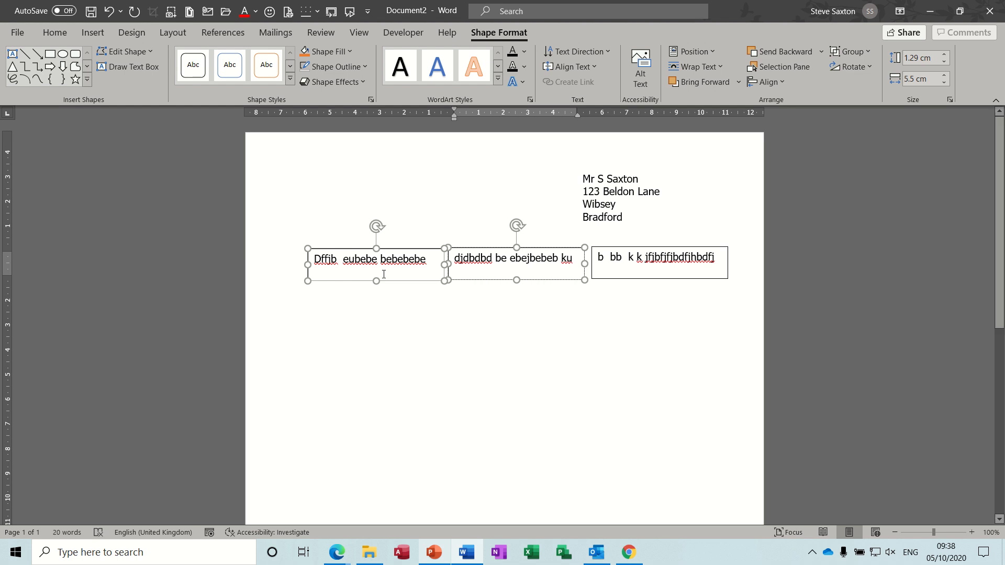
- Try enlarging the first linked box to about 3.09 cm high, and undo the resize together with the last filler insertion
left_click_drag(377, 282, 378, 325)
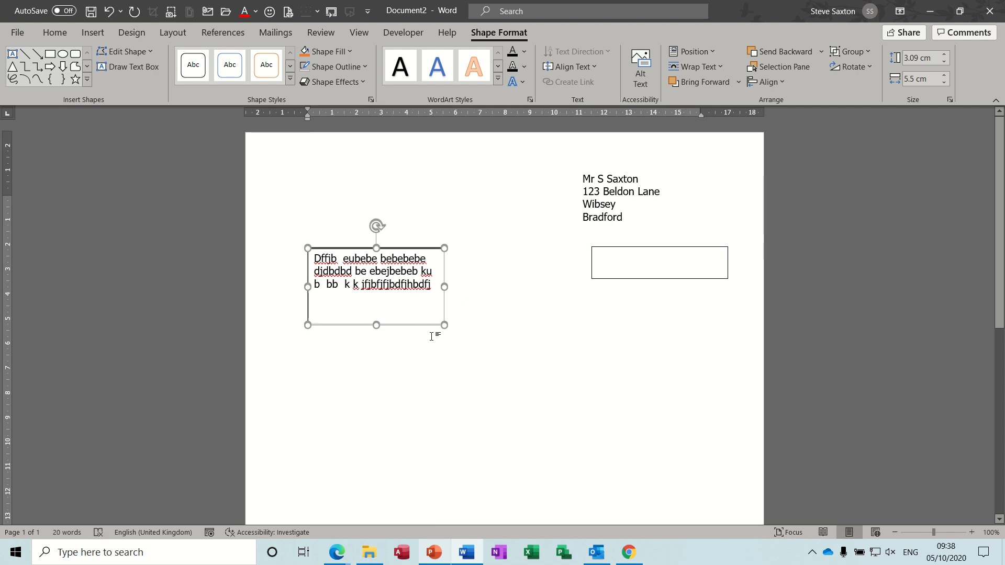
left_click_drag(425, 325, 417, 326)
key("ctrl+z")
key("ctrl+z")
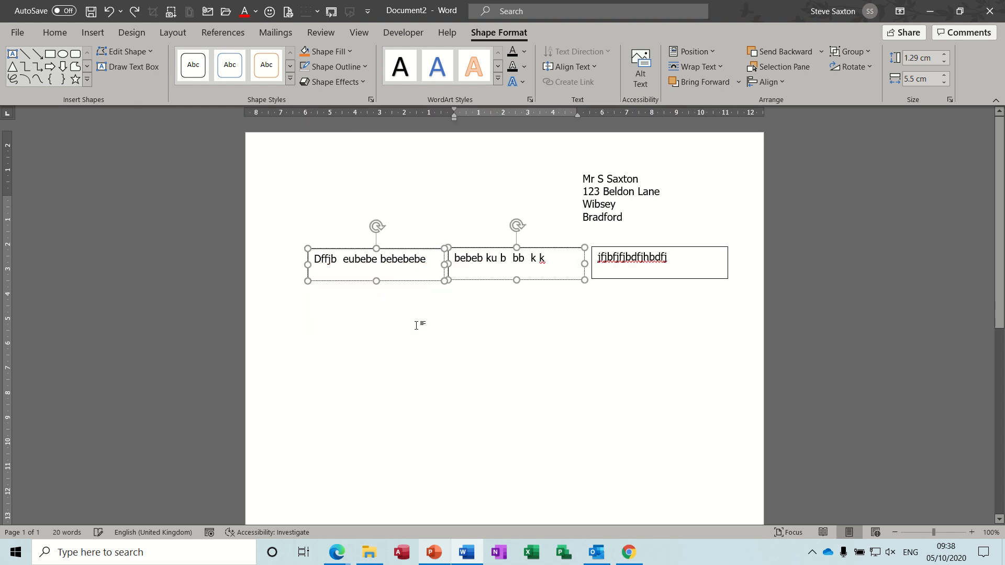
- Extend the first linked box downward to roughly twice its height so it takes in all of the flowing text
left_click(413, 289)
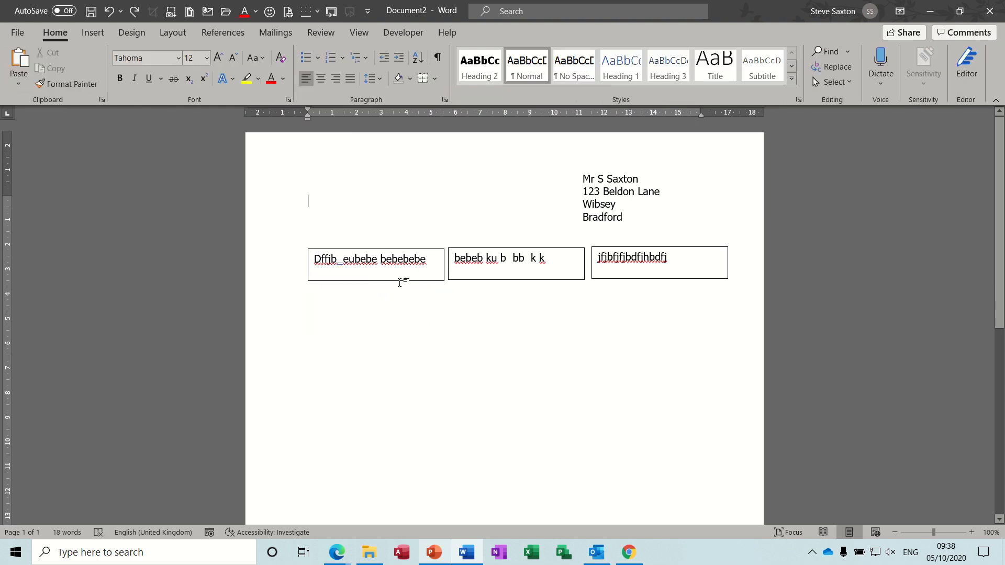
left_click(394, 280)
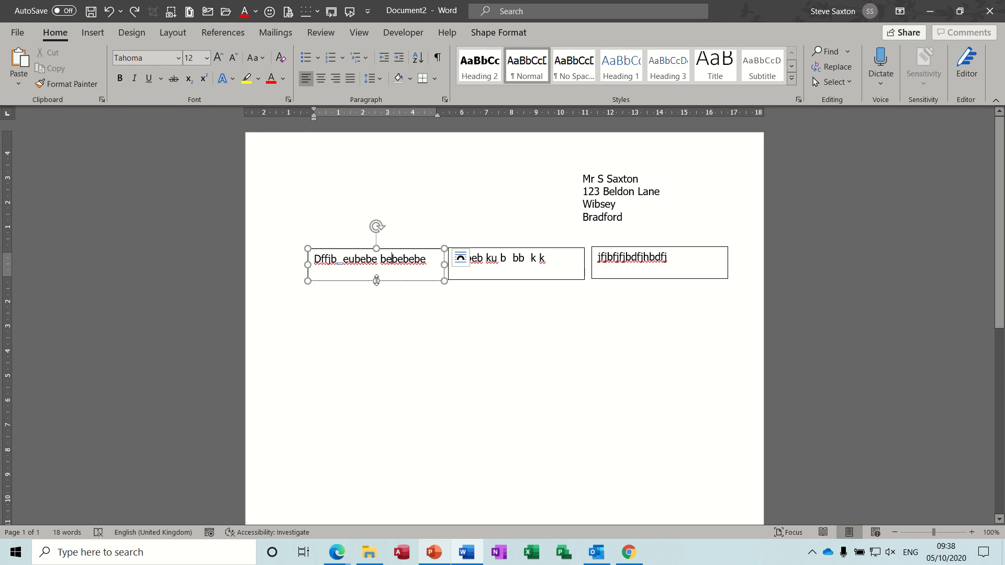
left_click_drag(377, 280, 376, 311)
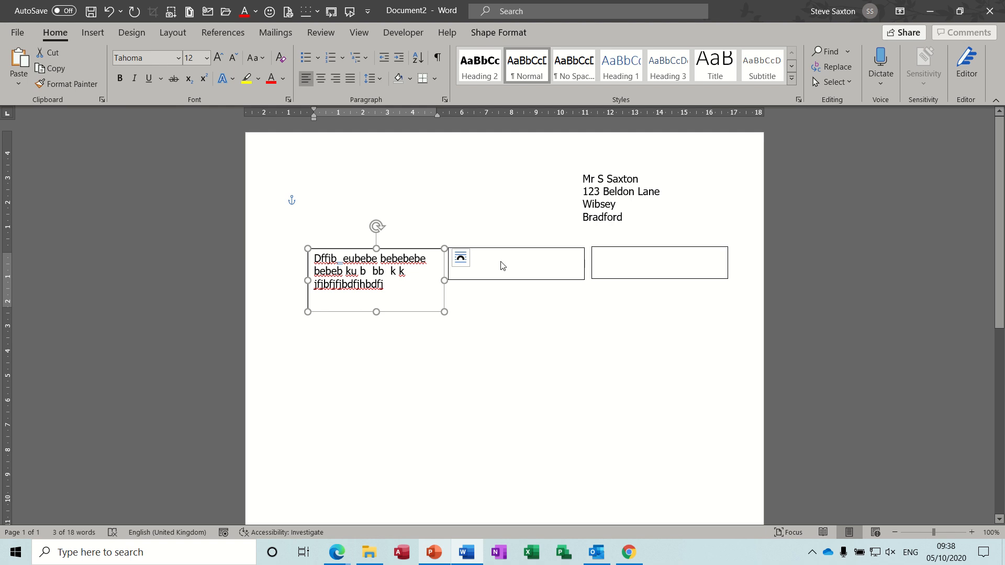
- Add filler text "fjhbjhbfhjbsjbjbjbdjdjdd jhe eje" after the first box's text until it flows into the second and third boxes
left_click(413, 290)
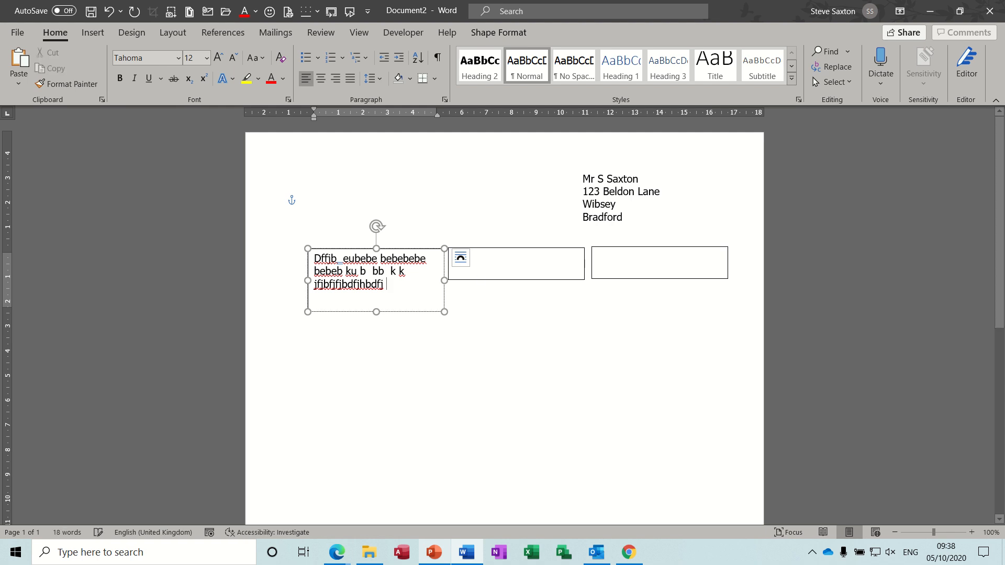
type("fjhbjhbfhjbsjbjbdjdjdd")
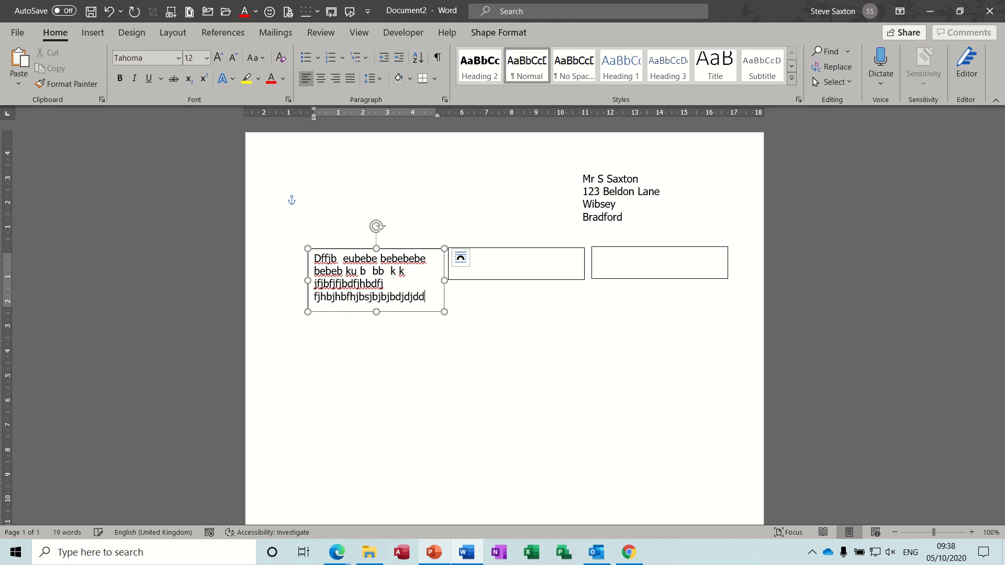
key("Return")
type("jhe eje")
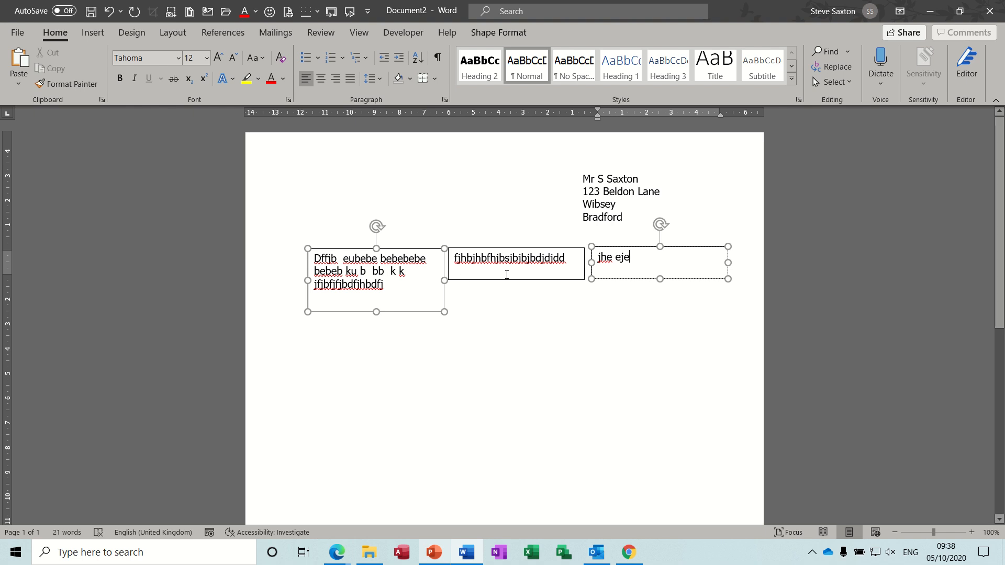
- Extend the second linked box downward to match the first box's height, and shift the address box slightly right
left_click(505, 273)
left_click_drag(517, 280, 517, 312)
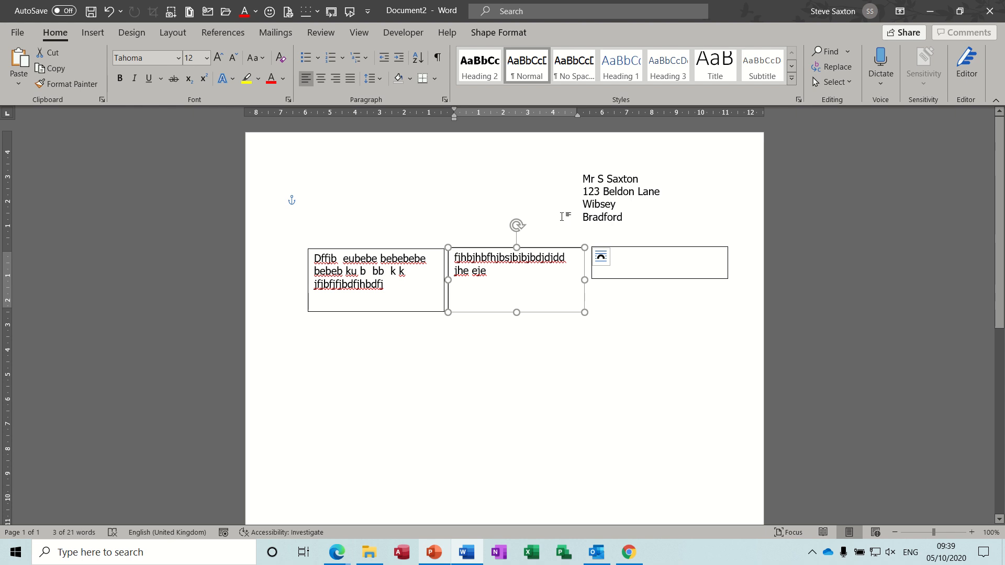
left_click(620, 187)
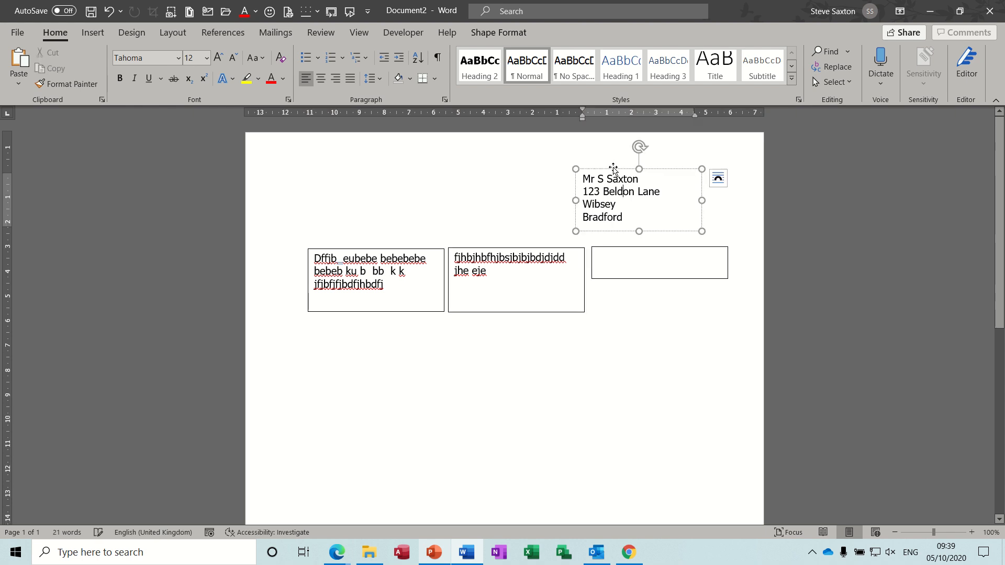
mouse_move(645, 169)
left_mouse_down()
mouse_move(599, 167)
mouse_move(628, 168)
left_mouse_up()
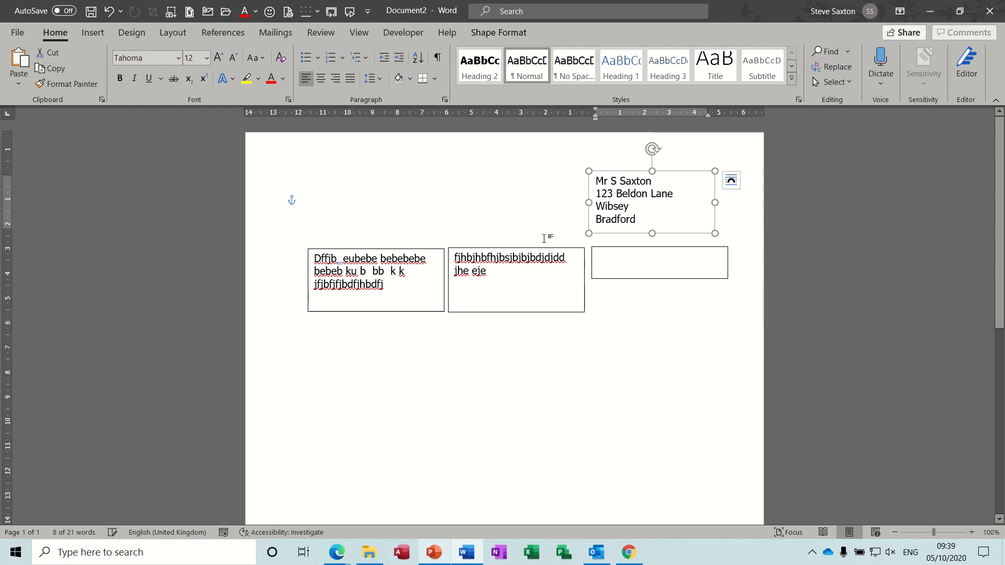
- Move the second linked box below the row and add filler text "dfbe" after the first box's text
left_click(493, 268)
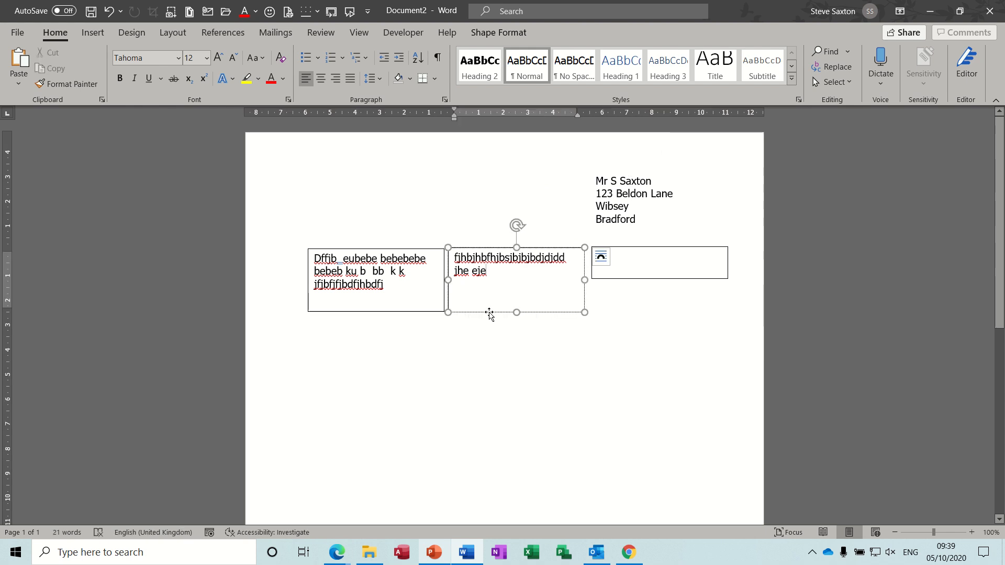
left_click_drag(489, 313, 519, 409)
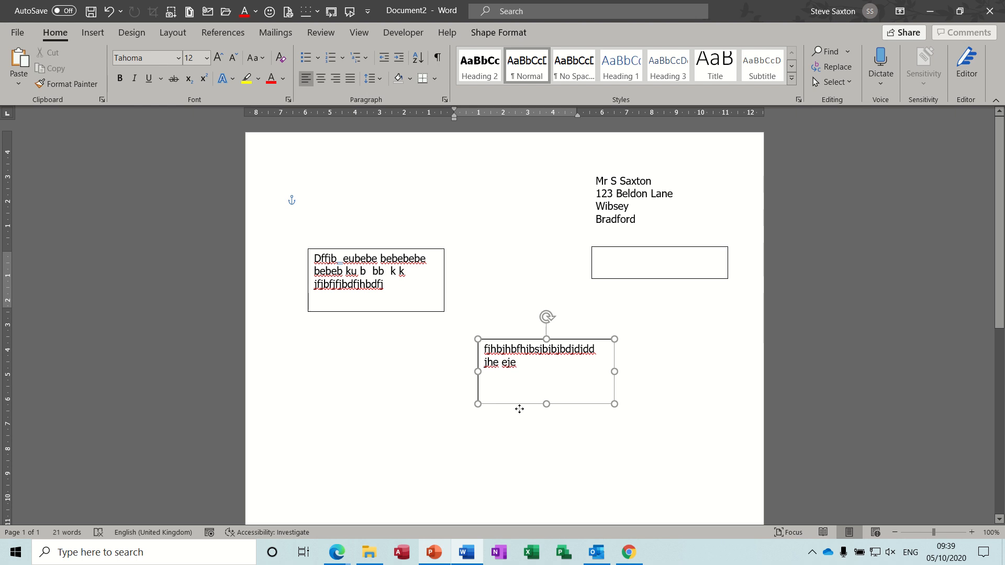
left_click(392, 285)
type("dfbe")
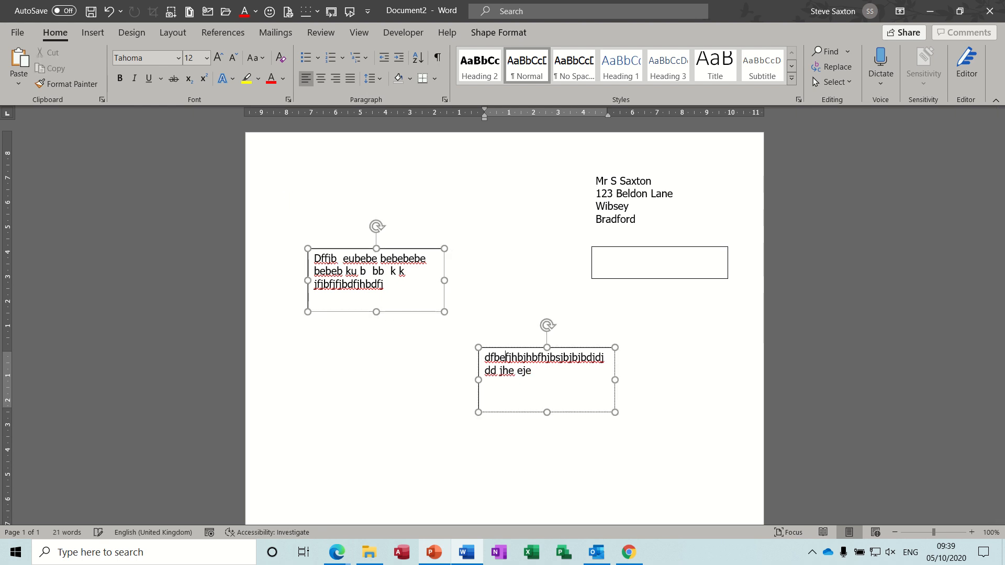
- Break up the long filler words in the first two linked boxes with spaces, and nudge the second box slightly up
left_click(396, 287)
left_click(523, 363)
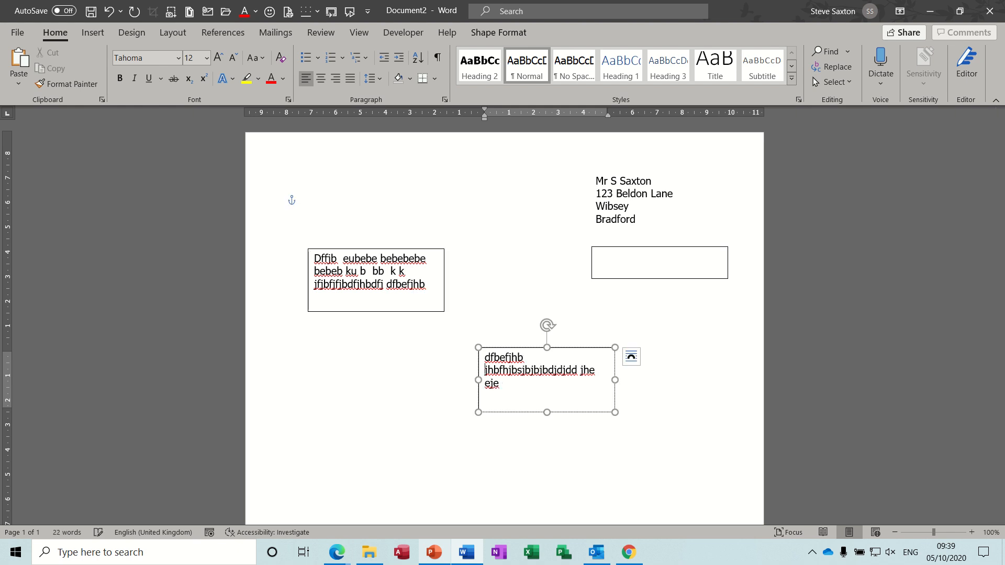
left_click(513, 370)
left_click(352, 283)
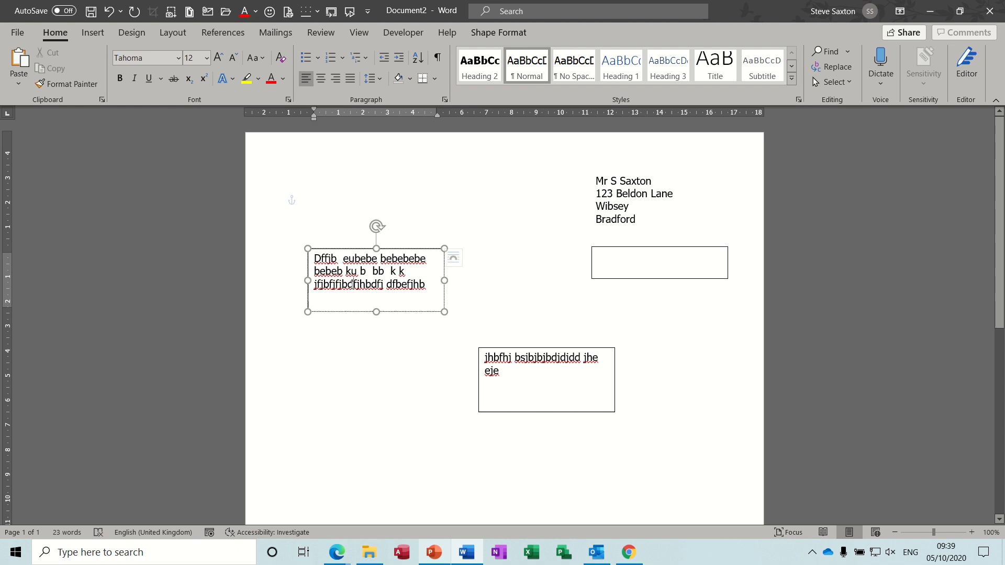
left_click(523, 375)
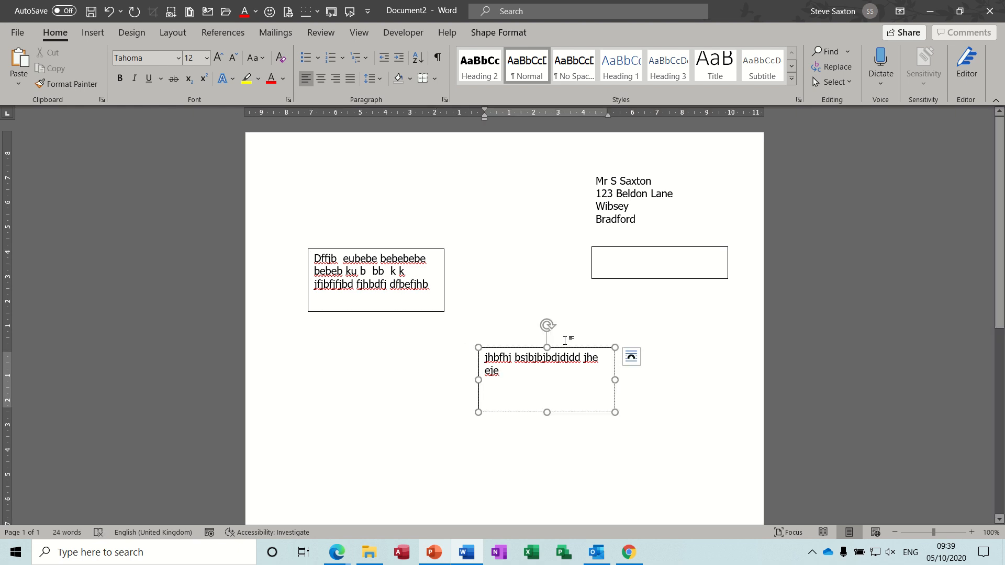
mouse_move(523, 346)
left_mouse_down()
mouse_move(558, 351)
mouse_move(568, 339)
mouse_move(528, 296)
mouse_move(522, 328)
left_mouse_up()
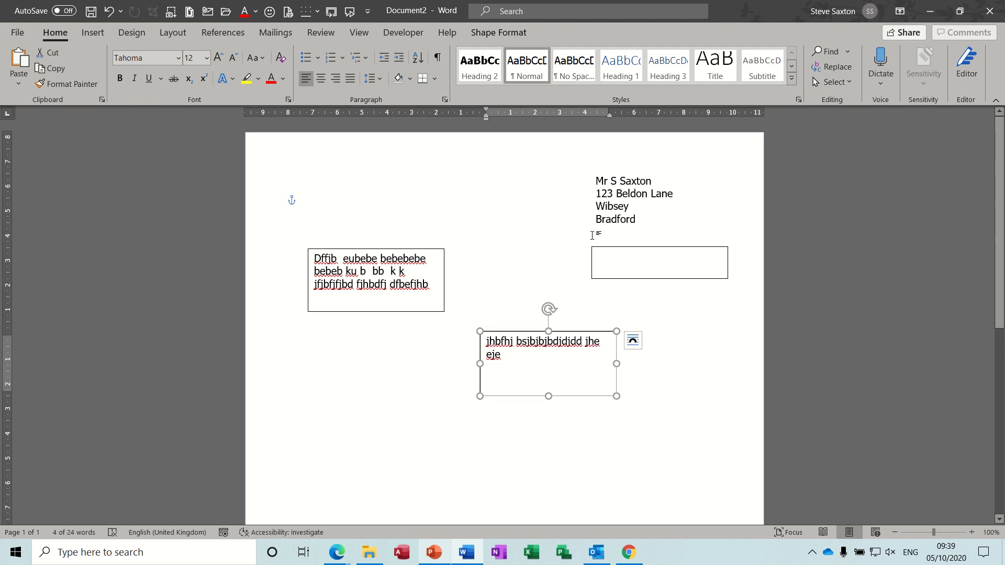
- Delete all the filler text in the linked text boxes and close the document without saving it
key("ctrl+a")
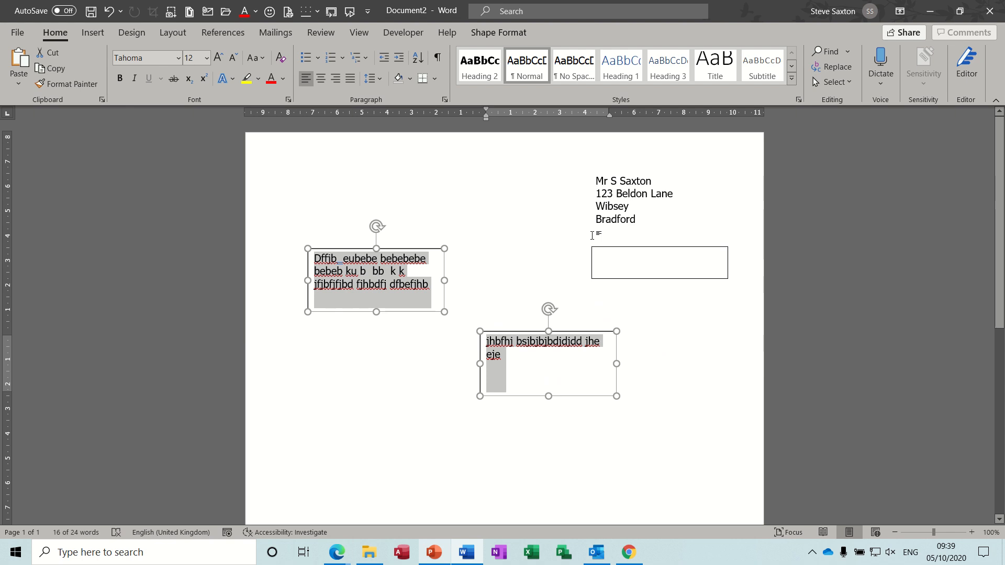
key("Delete")
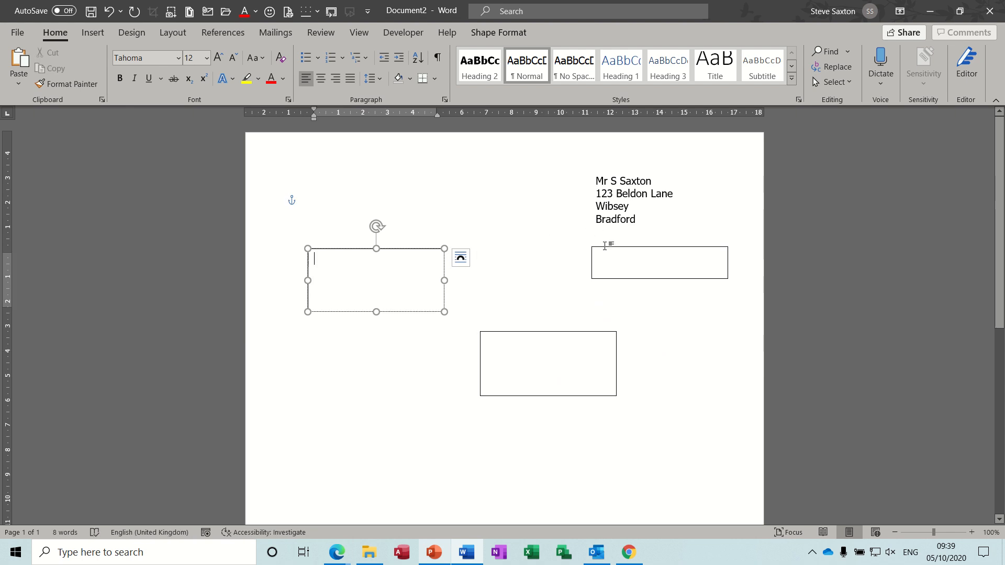
key("alt+F4")
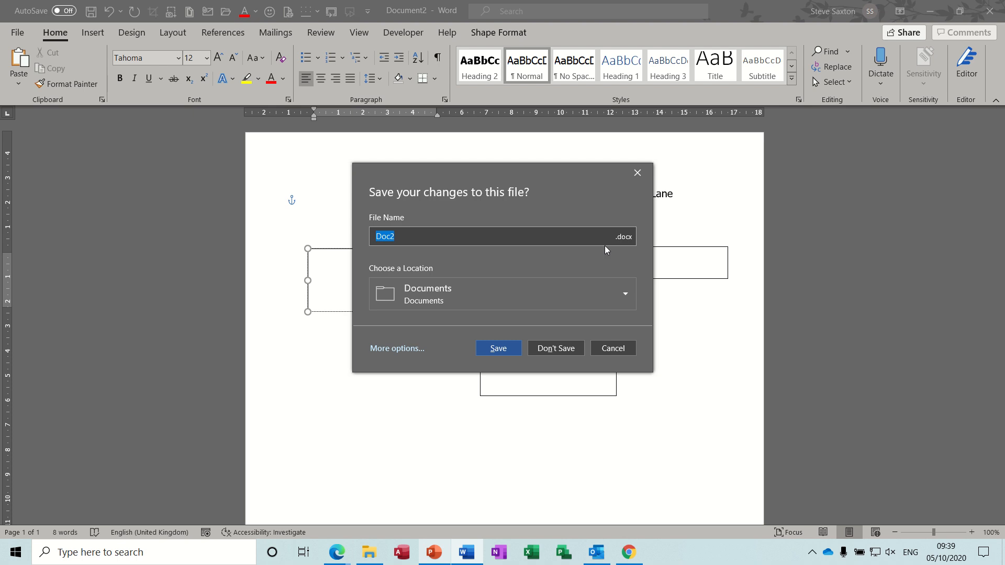
left_click(556, 348)
- Start a new blank document and insert a table with three columns and one row
key("ctrl+n")
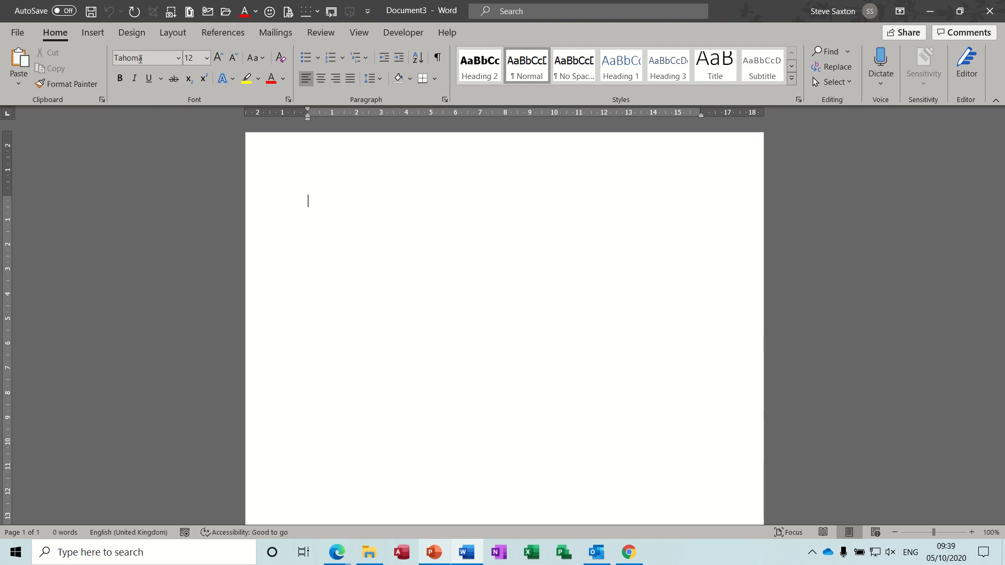
left_click(95, 34)
left_click(97, 83)
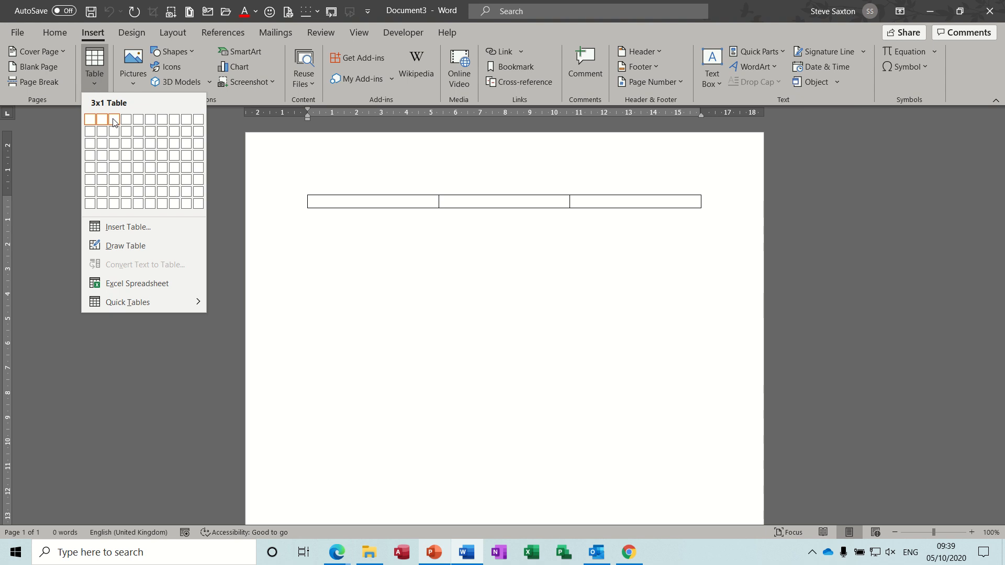
left_click(114, 122)
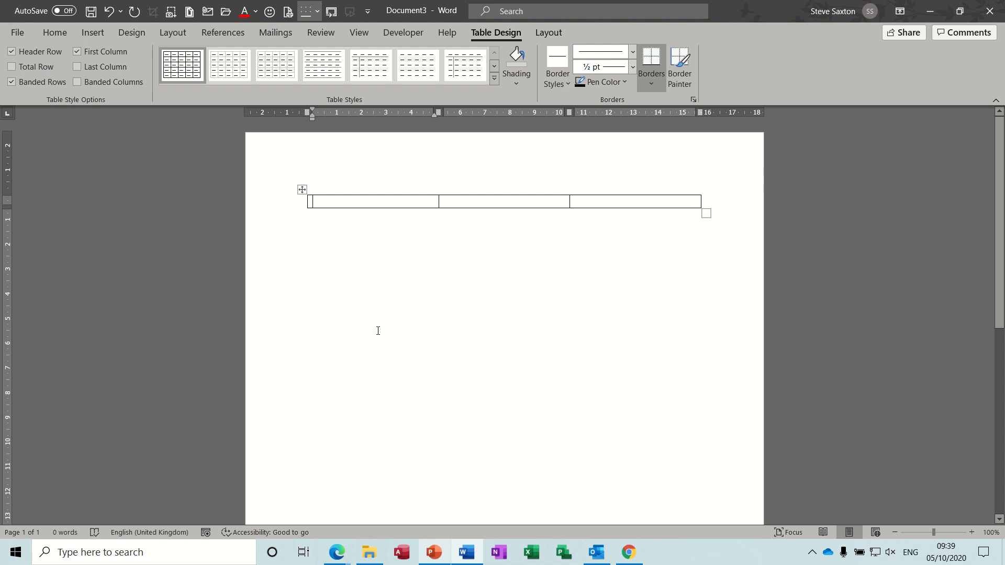
- Fill the first cell with filler text beginning "Ff jb webwefjbwe" and the second with filler text beginning "Weeifuhwefue b rb b"
type("Ff jb we")
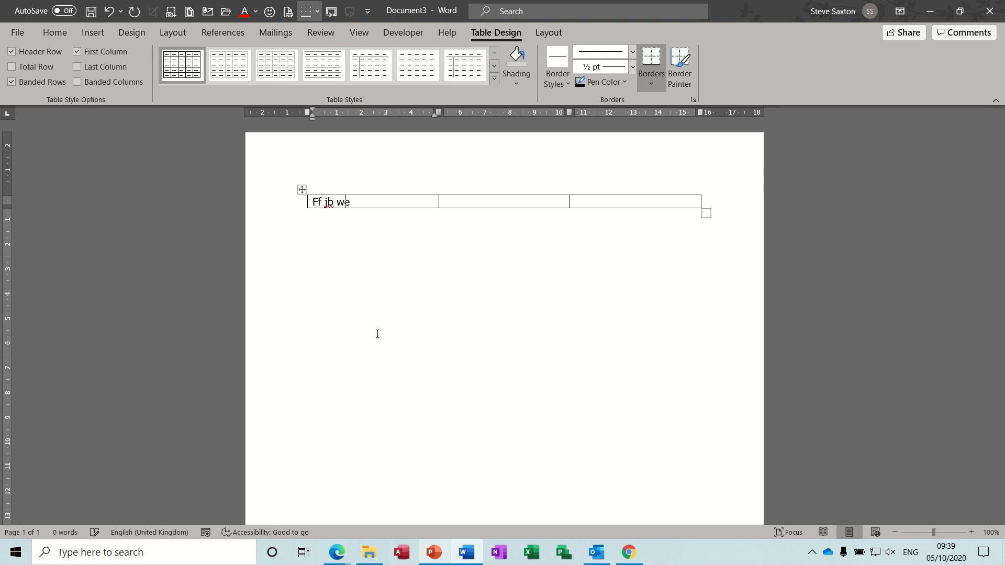
type("bwefjbwe fjhbwf jbwf jwefjbwe fjbwefjhwe fjwb efjwef jwwewefw")
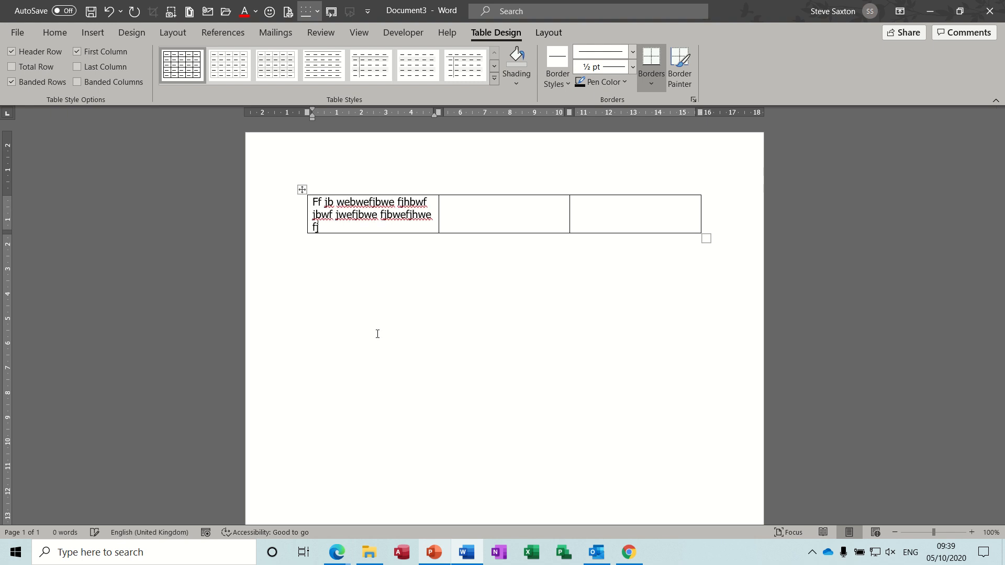
left_click(467, 213)
type("Weeifuhwefue b rb")
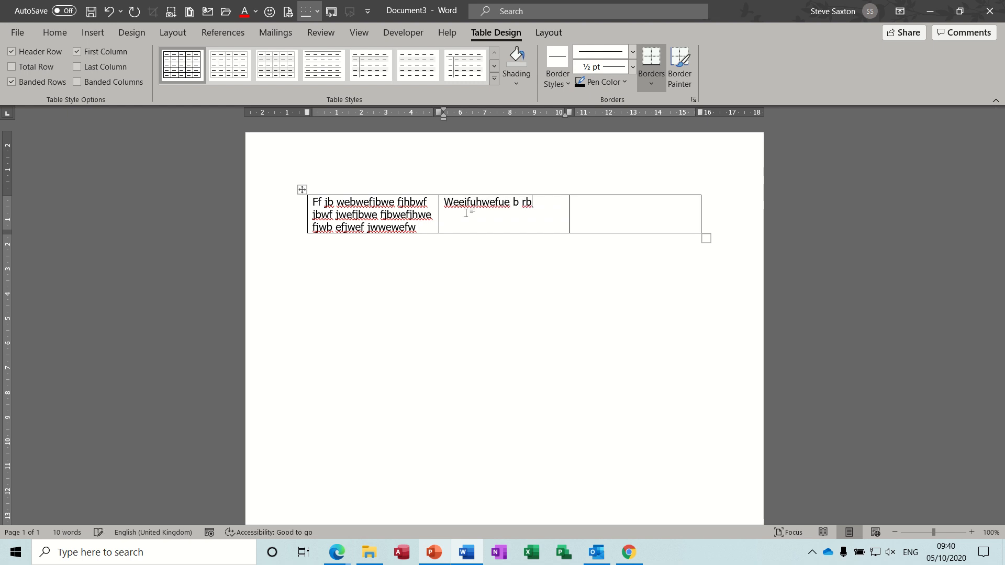
type(" b fjbefbj fje fbj bfjb fjbf j")
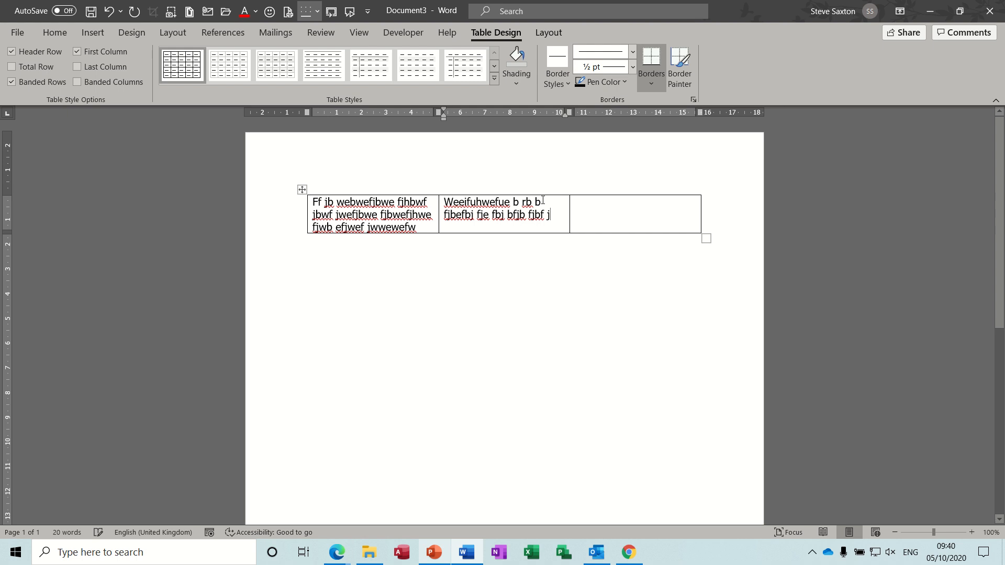
- Fill the third cell with filler text beginning "Effb fb j rjbfbj" and split its overlong word with a space
left_click(614, 211)
type("Effb fb j rjbfbj brb jb f")
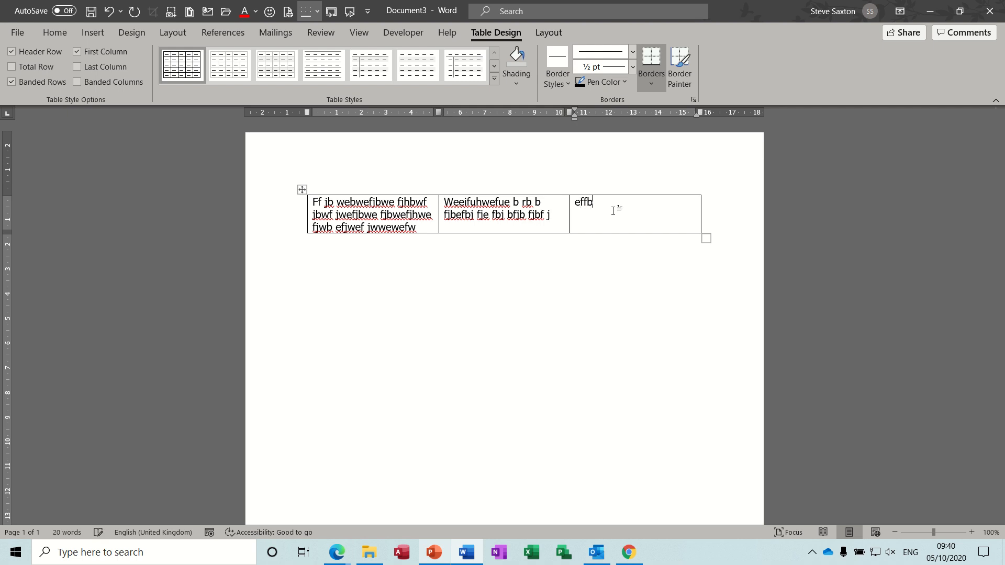
type("bfbjhfbejb")
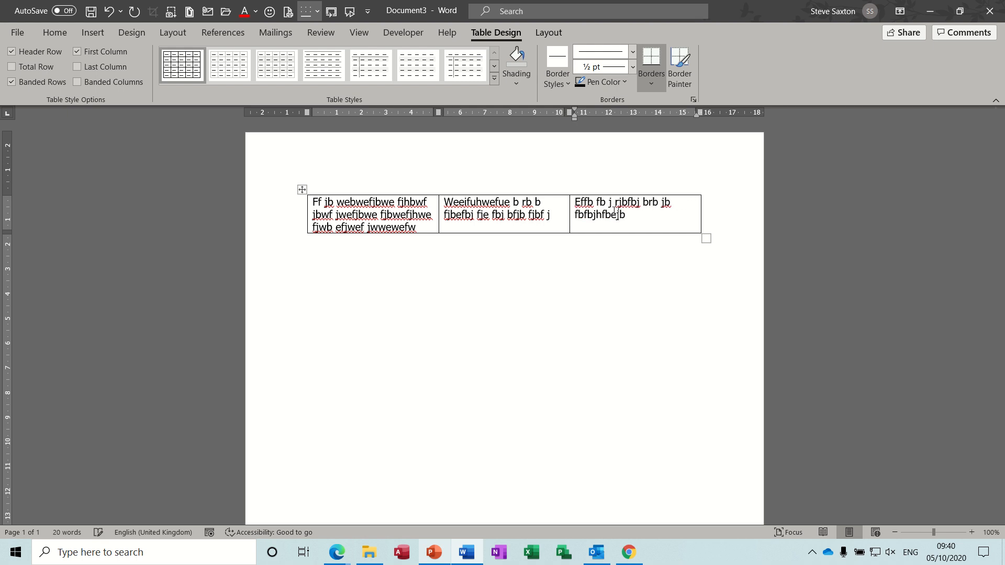
type("jbfjbjbjbjfbjfbjfjfbfbf")
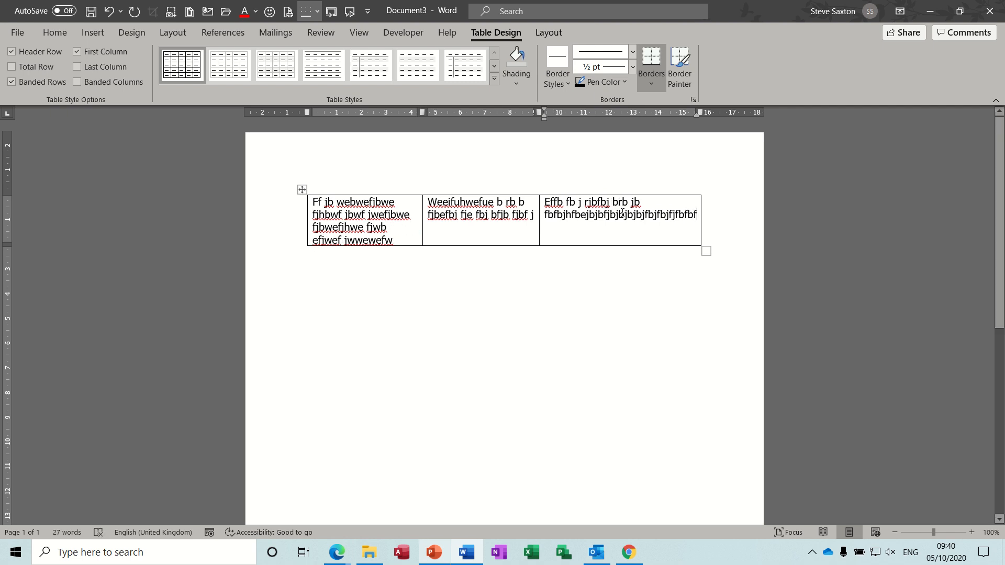
left_click(624, 216)
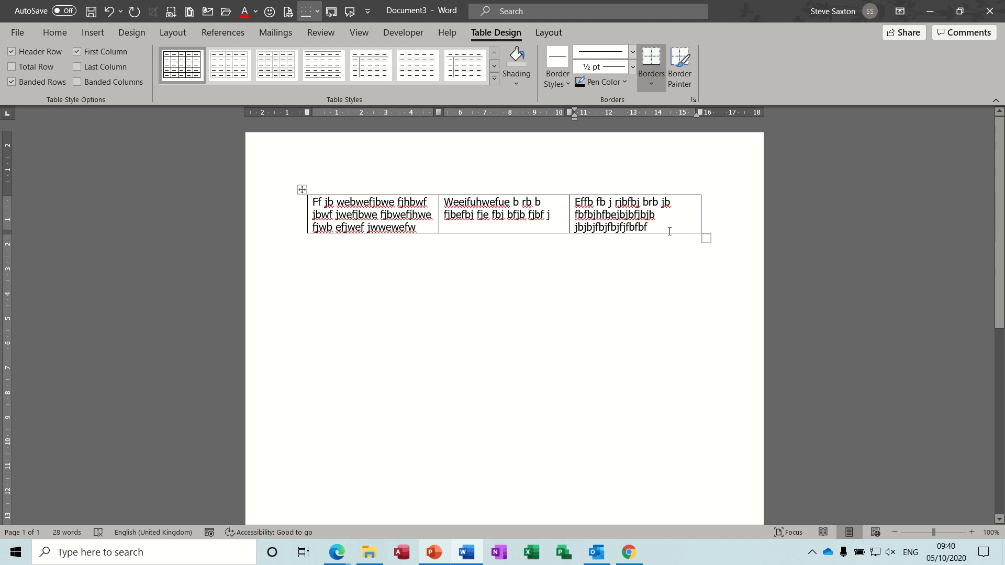
- Add six empty rows to the table below the row of filler text
key("Tab")
key("Tab")
key("Tab")
key("Tab")
key("Tab")
key("Tab")
key("Tab")
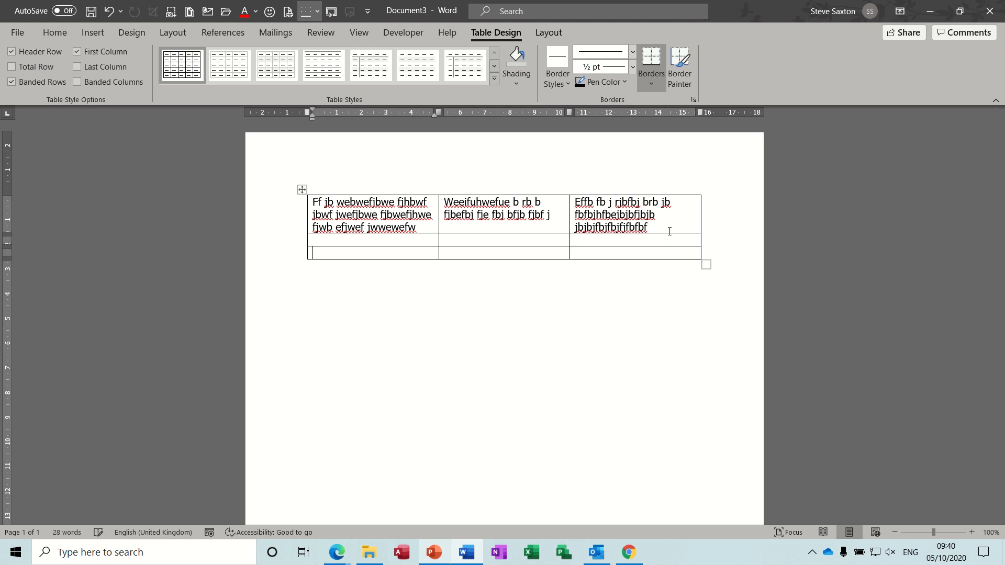
key("Tab")
key("Tab")
key("Tab")
key("Tab")
key("Tab")
key("Tab")
key("Tab")
key("Tab")
key("Tab")
key("Tab")
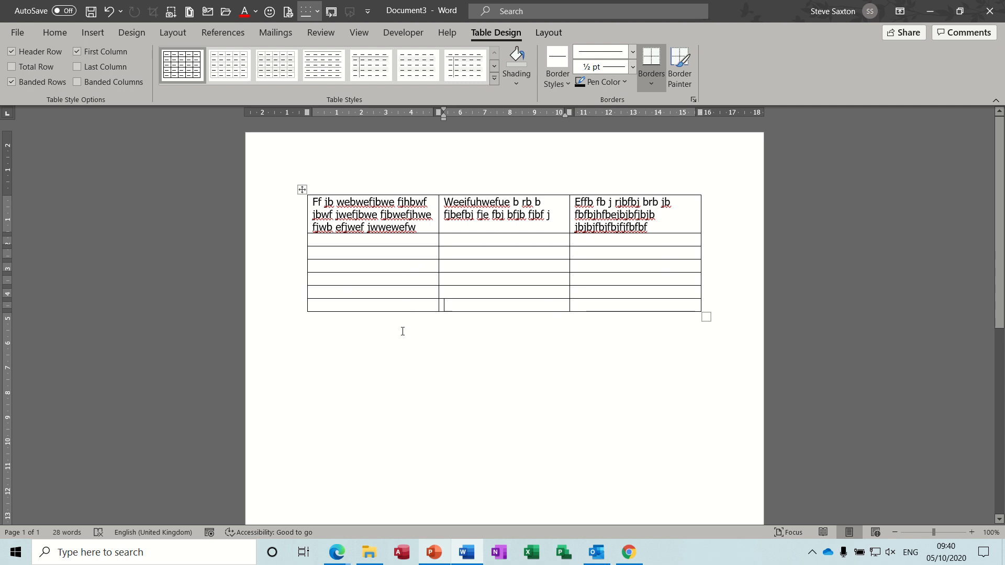
- Remove all borders from the whole table and deselect it
left_click(302, 189)
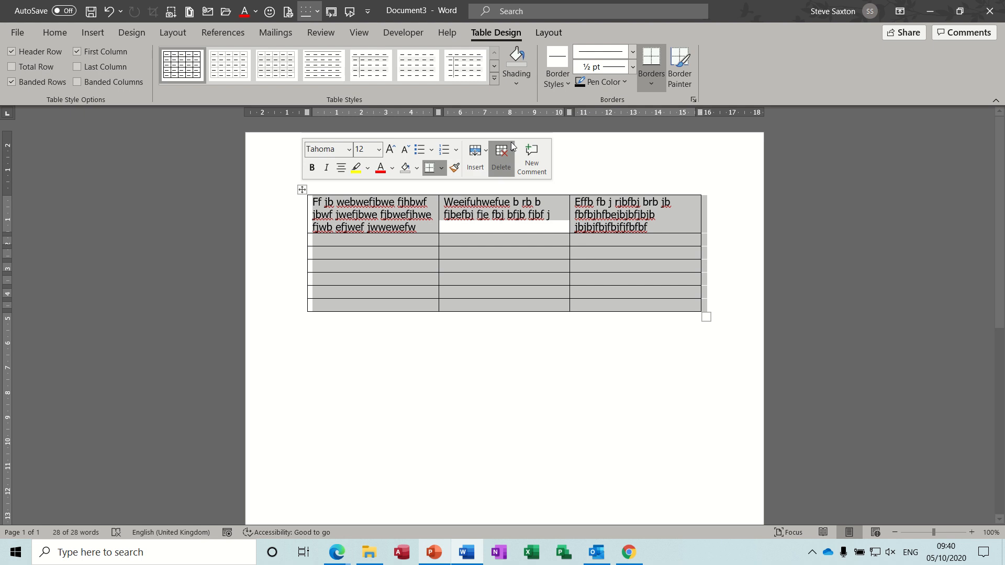
left_click(652, 85)
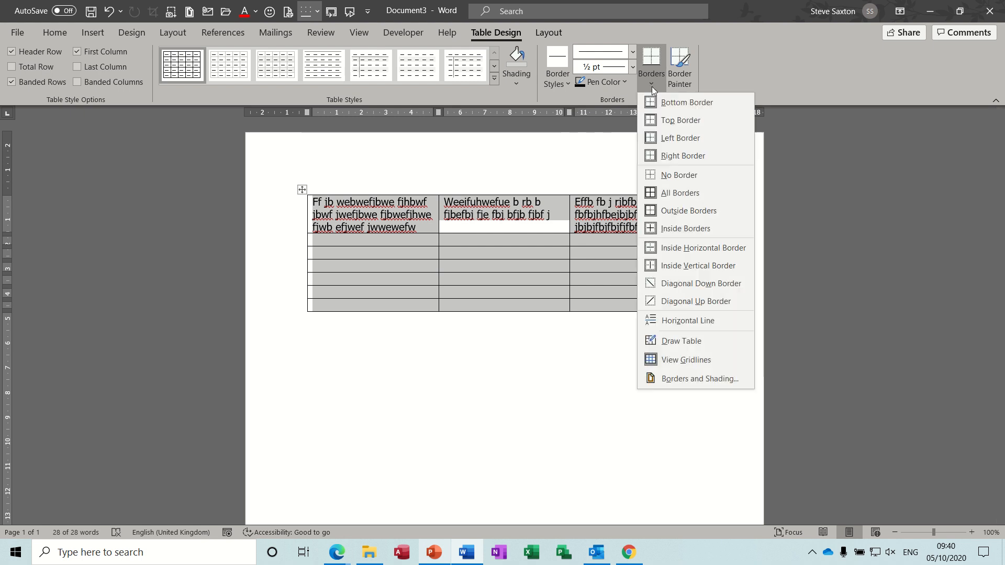
left_click(685, 182)
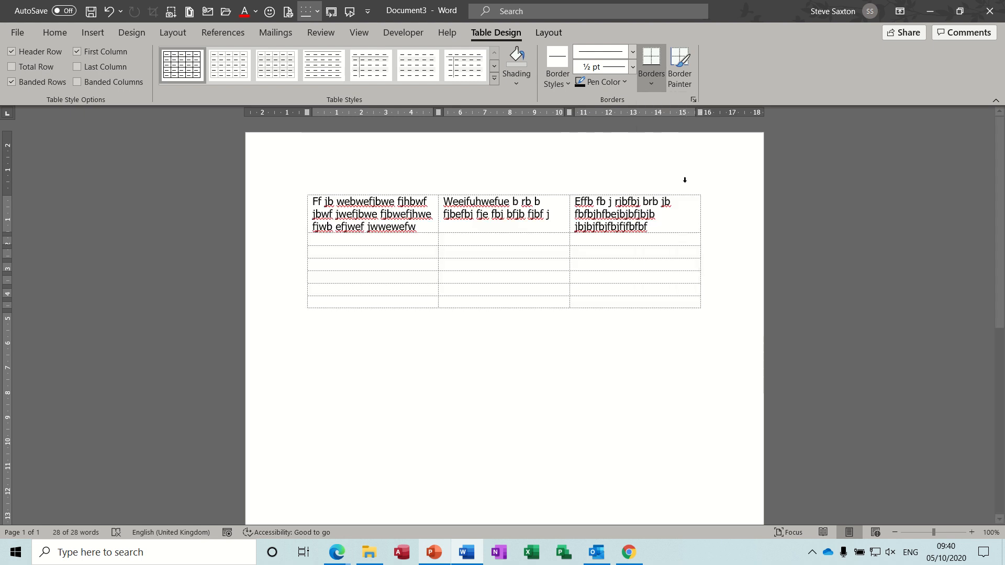
left_click(447, 353)
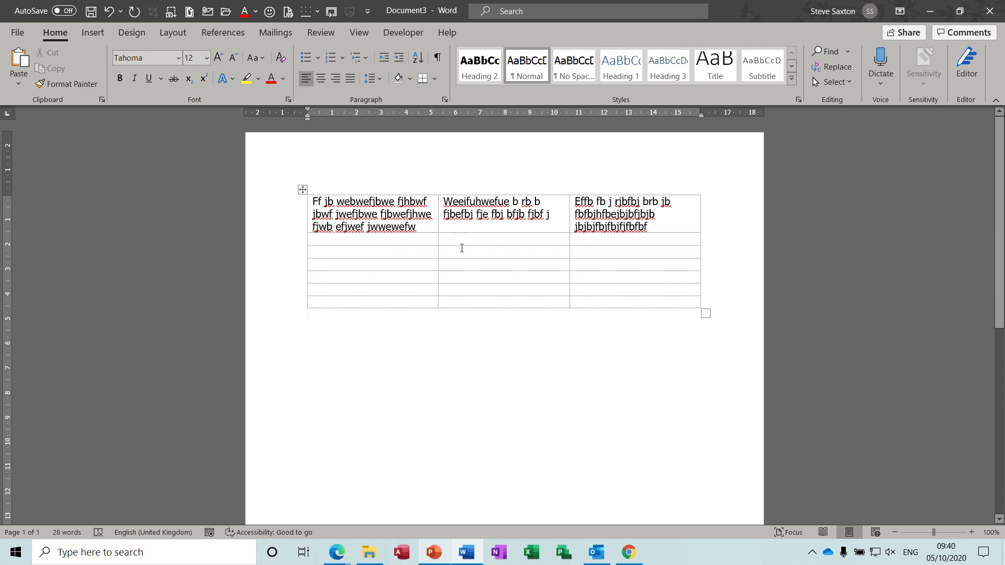
- Hide the borderless table's gridlines and place the cursor below the table
left_click(464, 253)
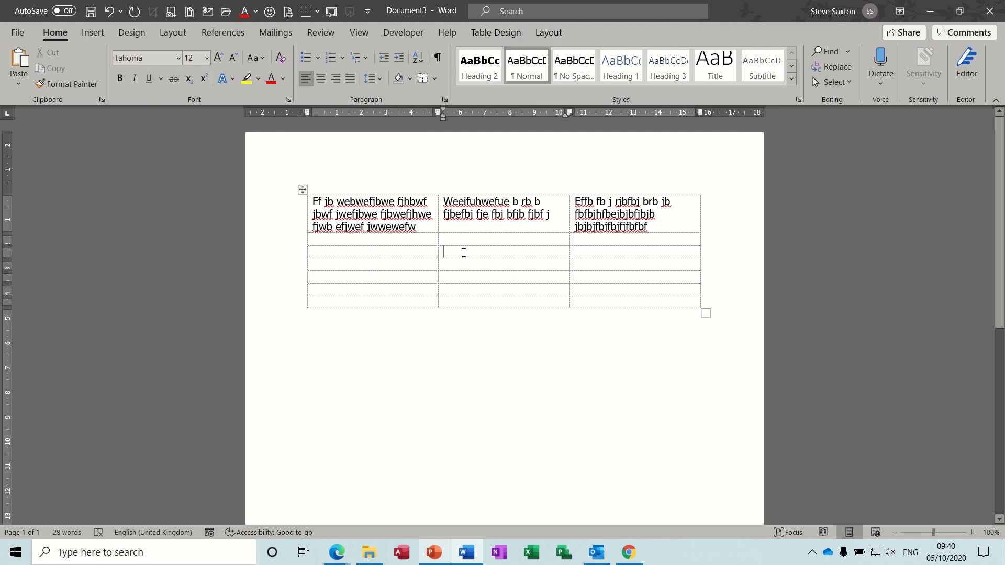
left_click(547, 33)
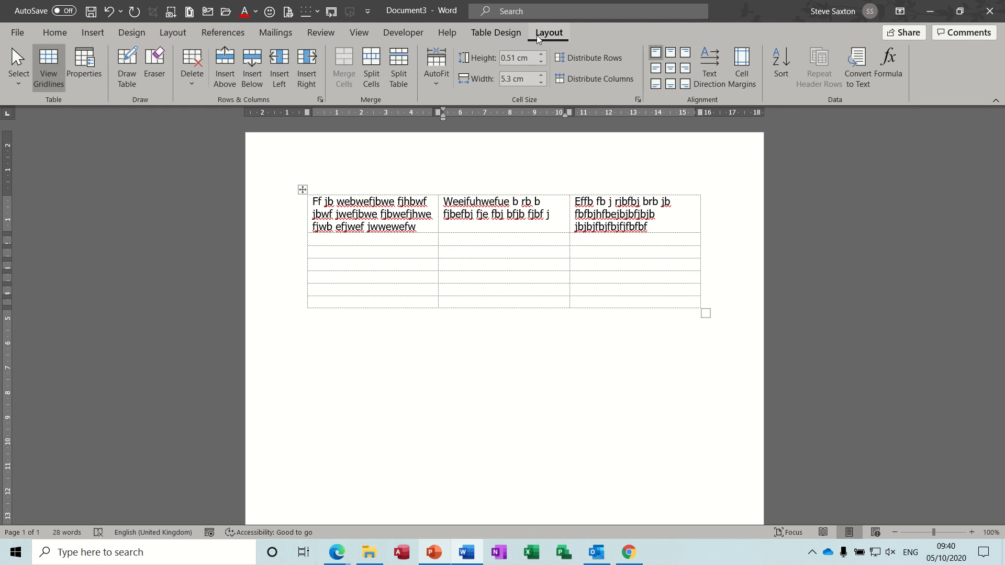
left_click(45, 61)
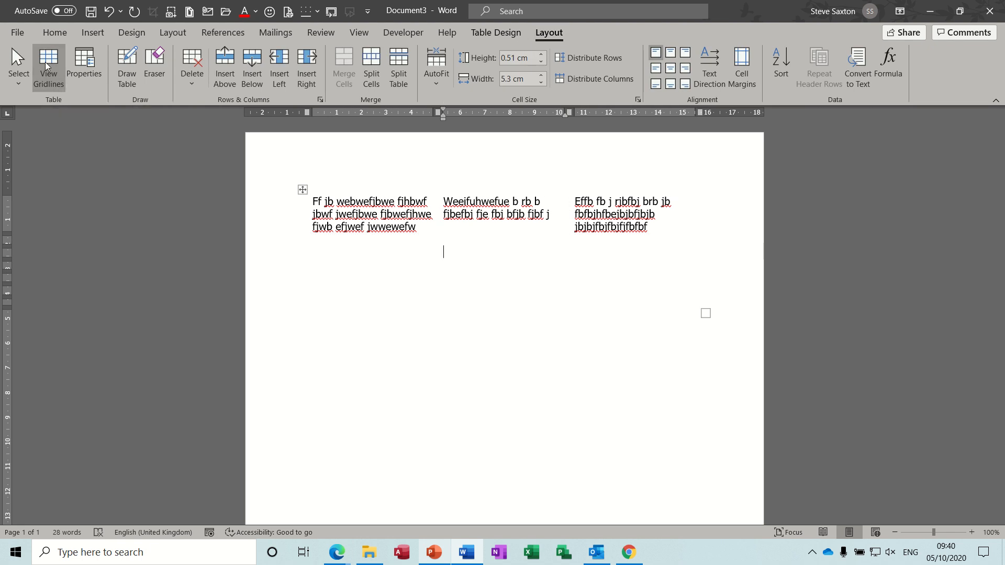
left_click(406, 381)
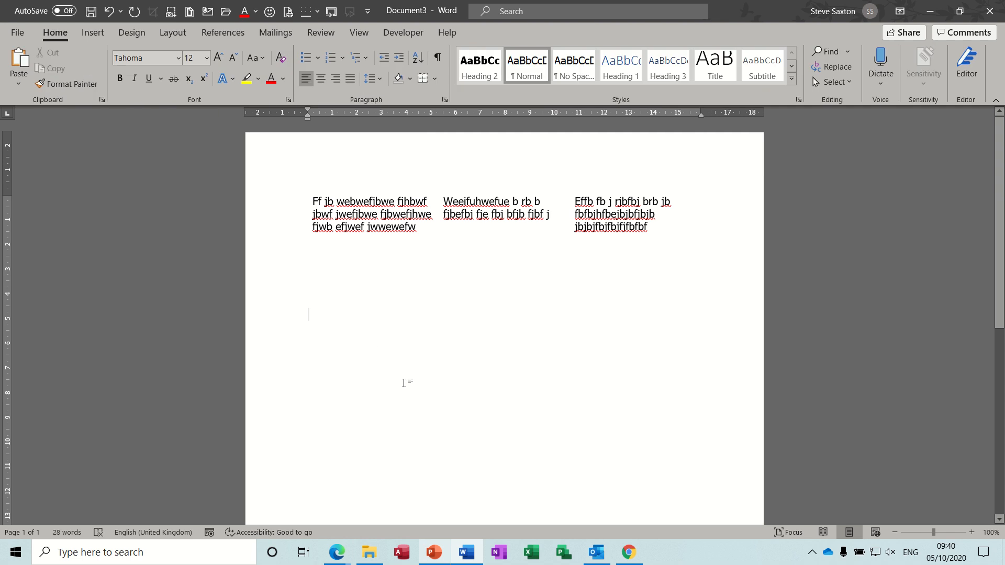
- Show the gridlines of the borderless table again
left_click(542, 225)
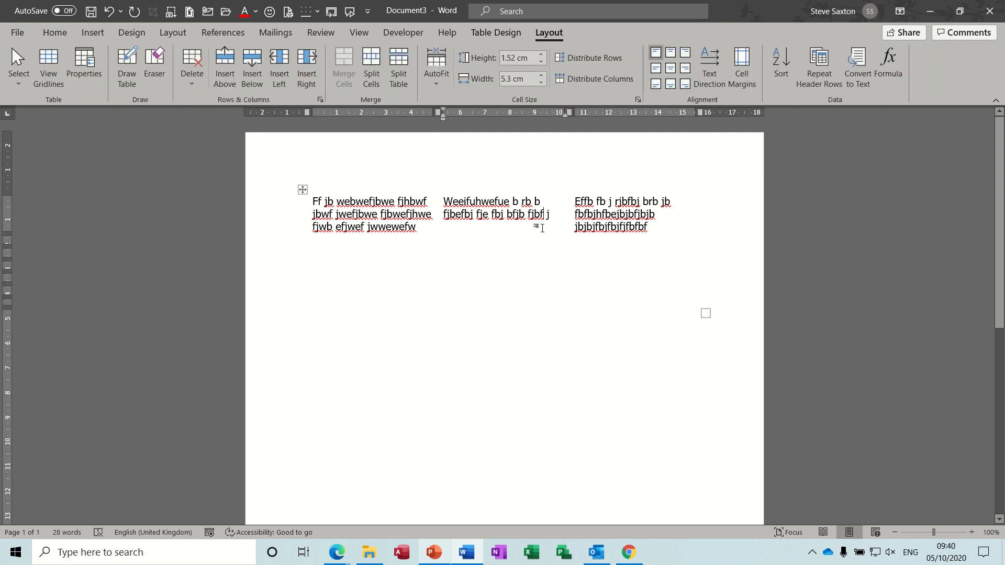
left_click(514, 443)
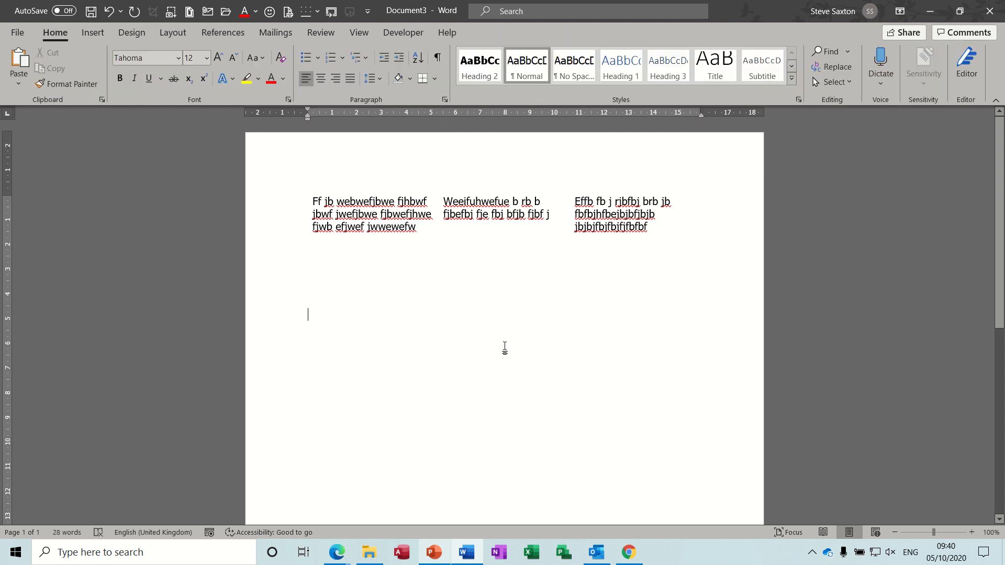
left_click(493, 281)
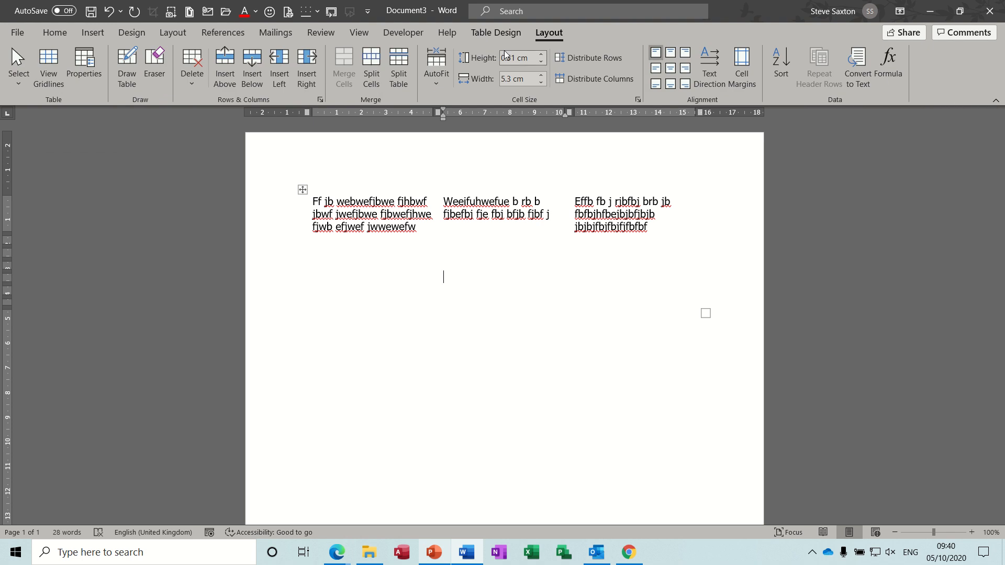
left_click(48, 59)
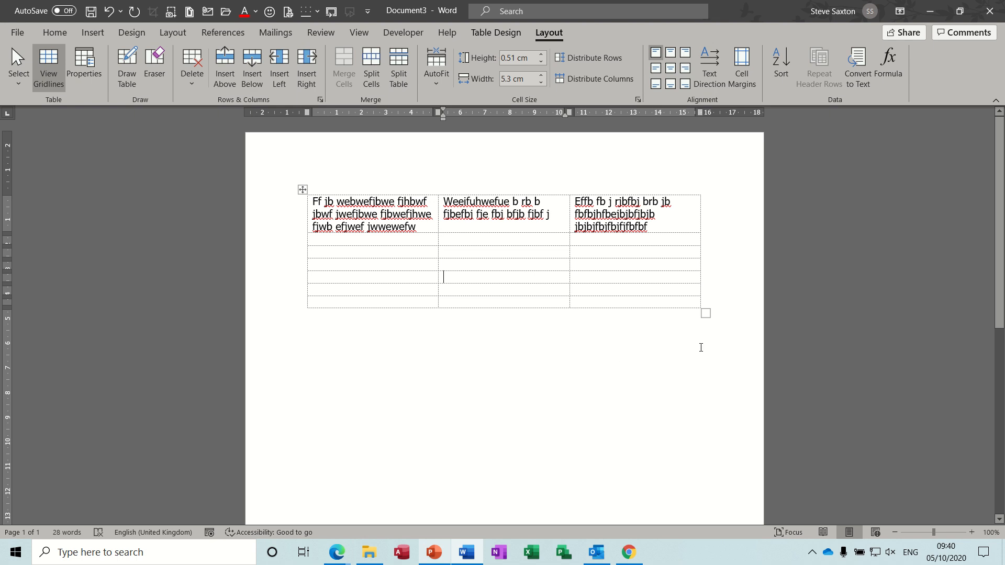
- Insert a second table with three columns and one row beneath the first, leaving a blank line between them
left_click(721, 334)
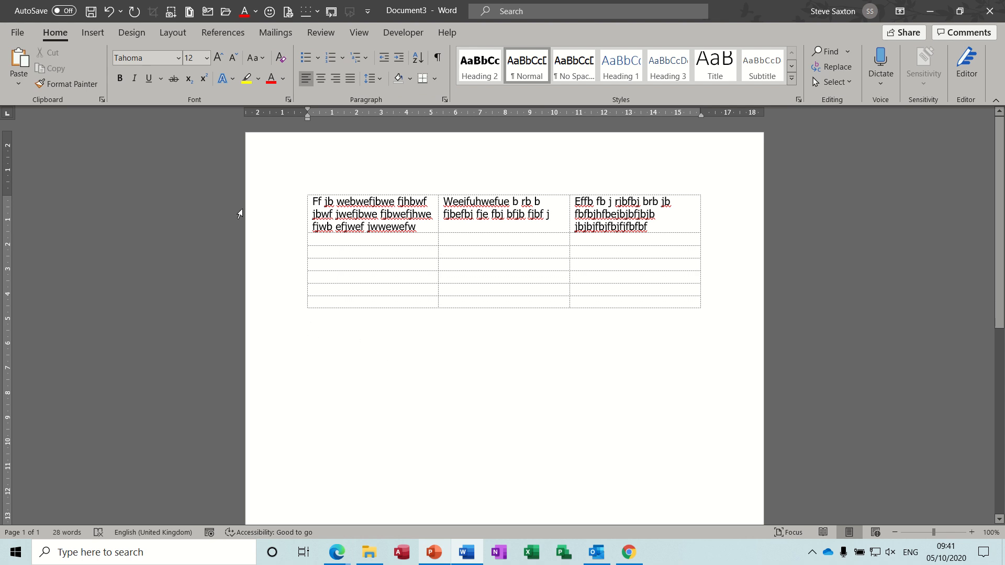
left_click(90, 32)
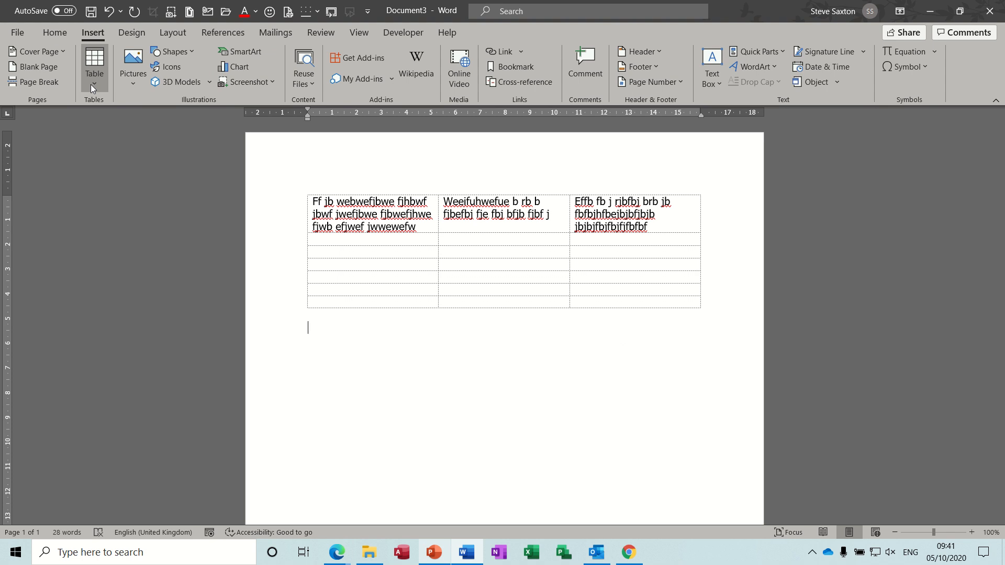
left_click(91, 83)
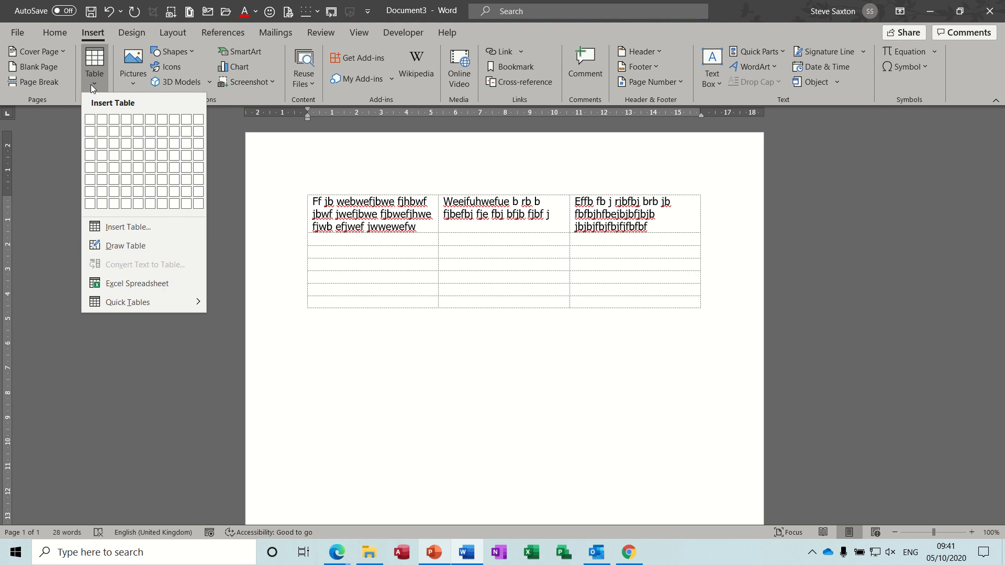
left_click(113, 120)
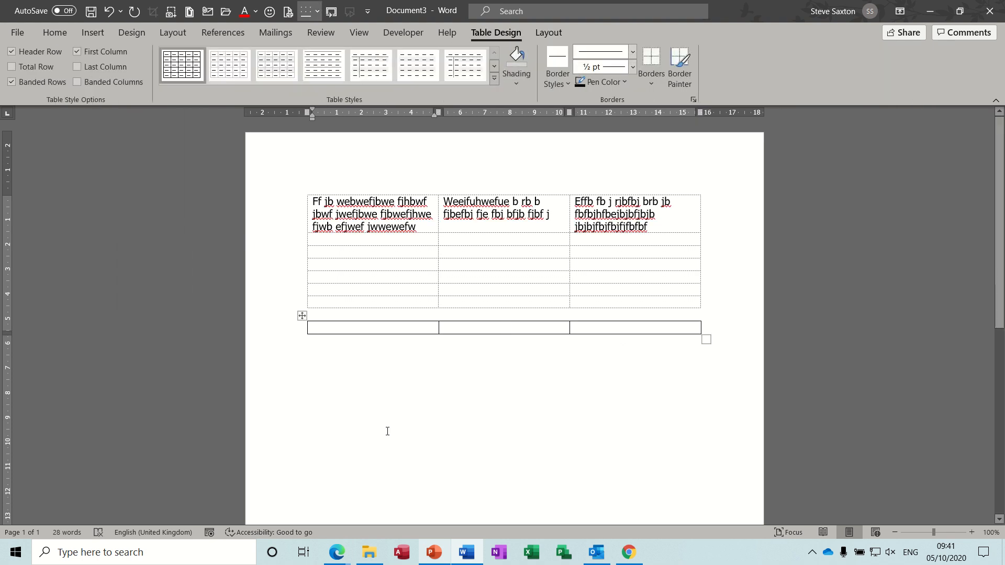
- Enter one person's title and name in the new table's first cell and another's in the third, leaving the middle cell empty
type("Mr ")
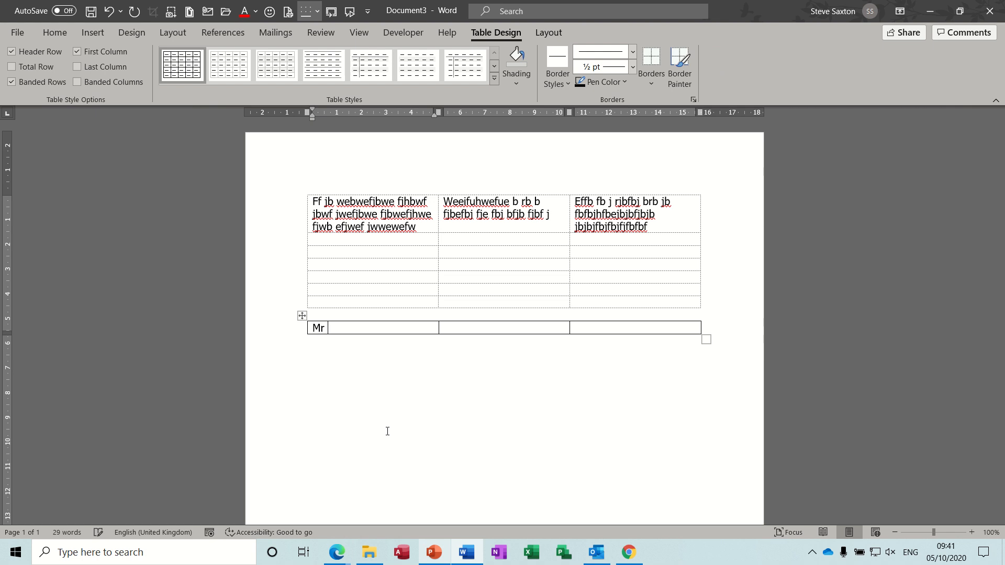
type("S Saxton")
key("Tab")
key("Tab")
type("Mr B Green")
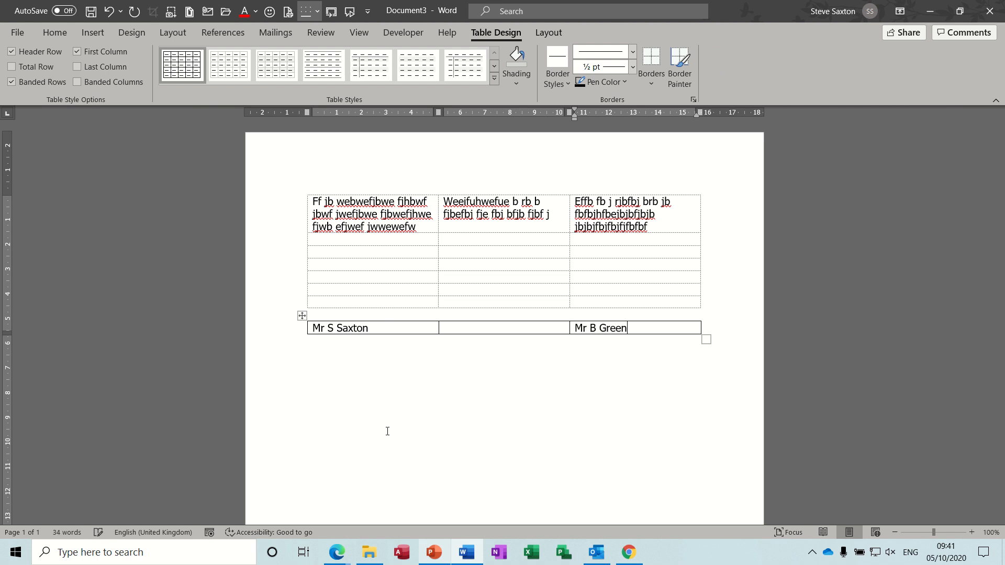
- Add the person's street address on a new line beneath the name in the lower table's first cell
left_click(376, 330)
key("Return")
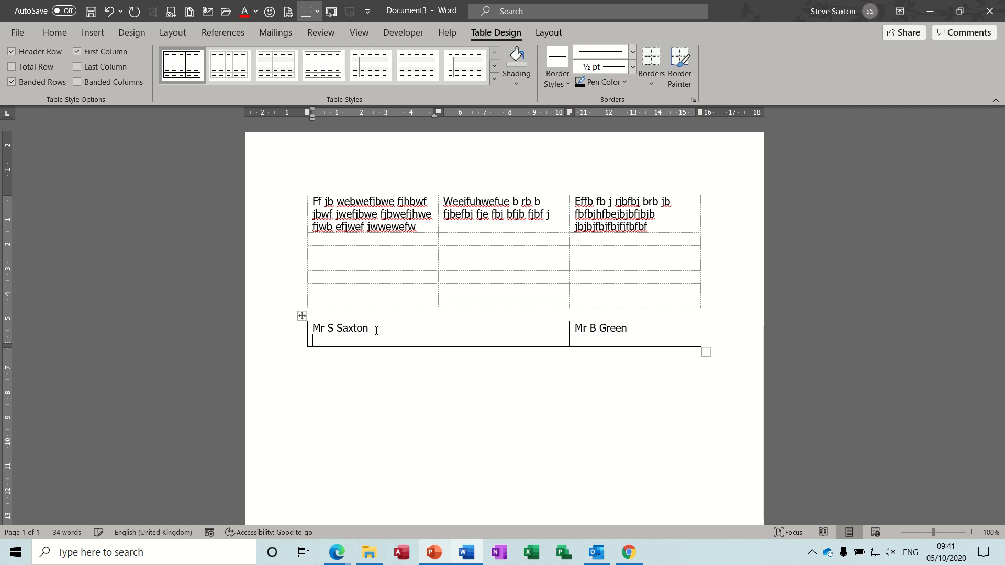
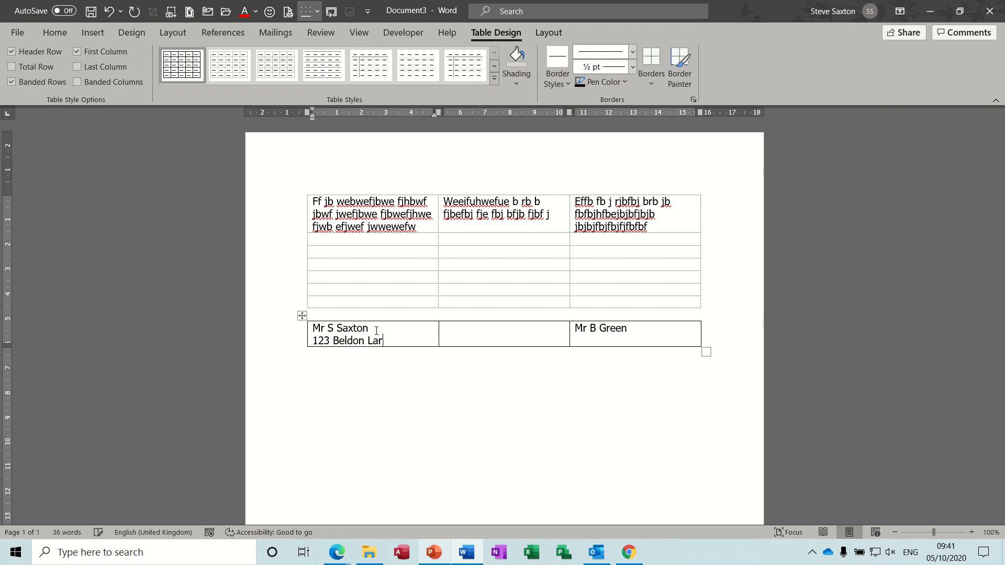
- Add the second person's street address on a new line beneath the name in the lower table's third cell
key("Tab")
key("Tab")
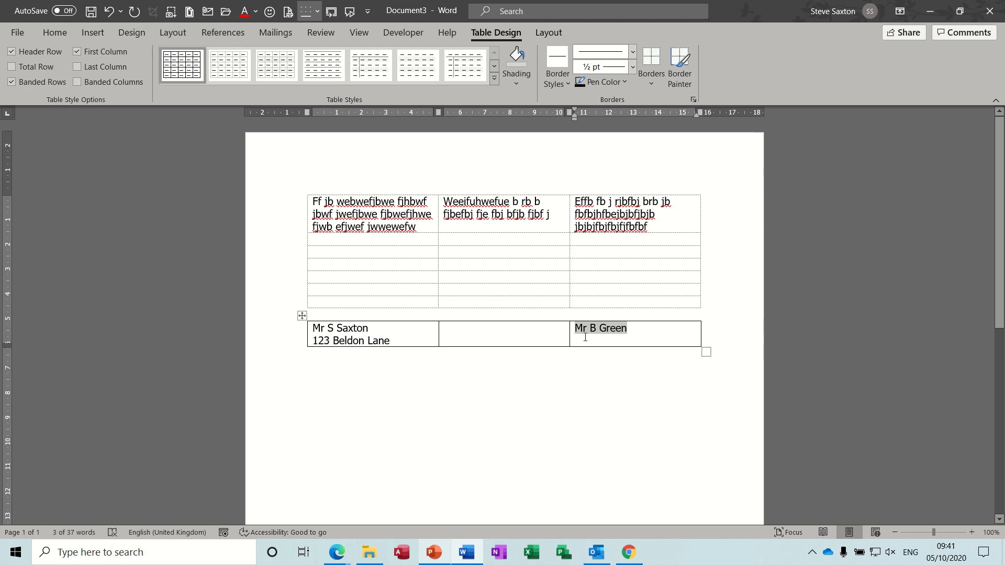
left_click(585, 337)
key("Return")
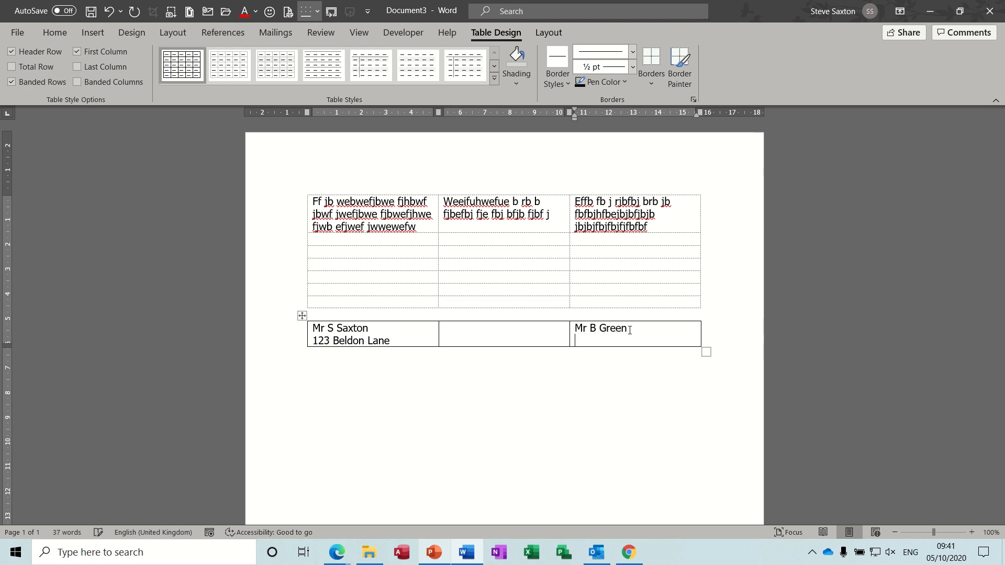
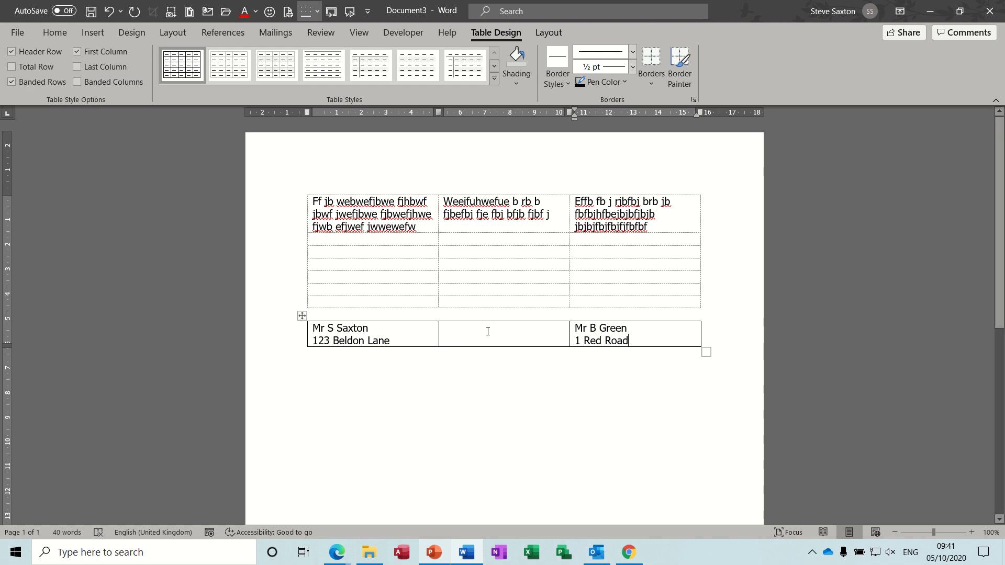
- Remove all borders from the whole address table and place the cursor below it
left_click(487, 331)
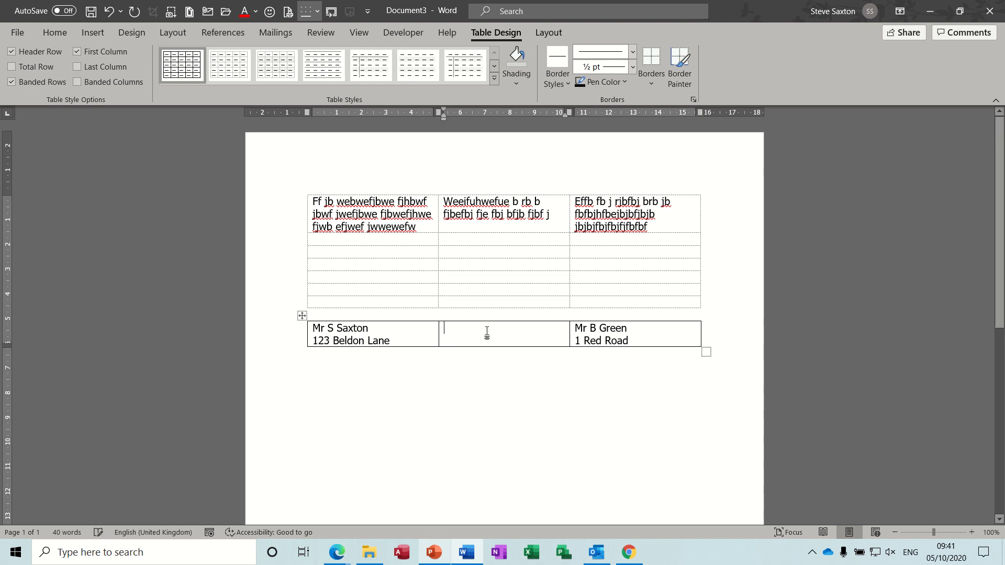
left_click(303, 316)
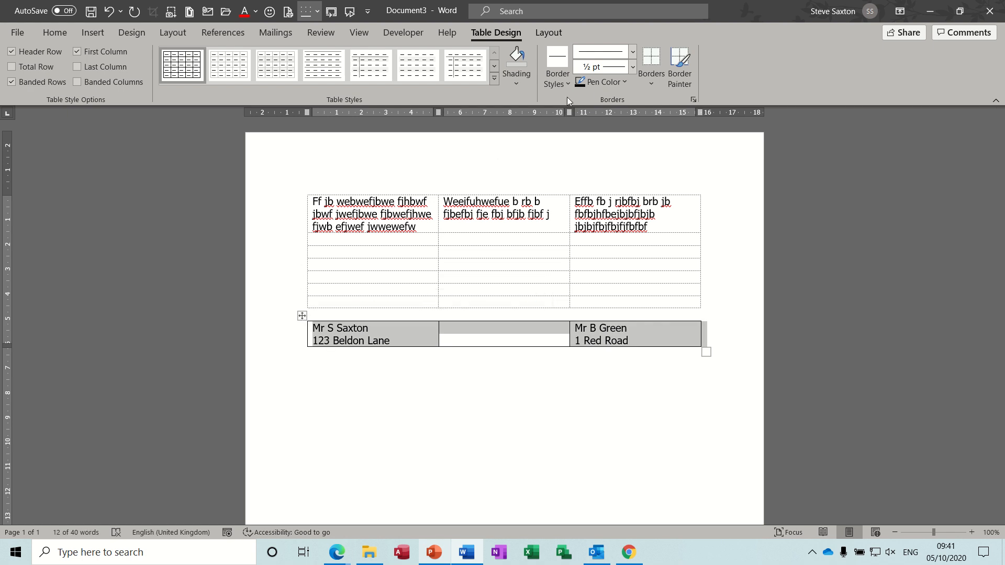
left_click(652, 83)
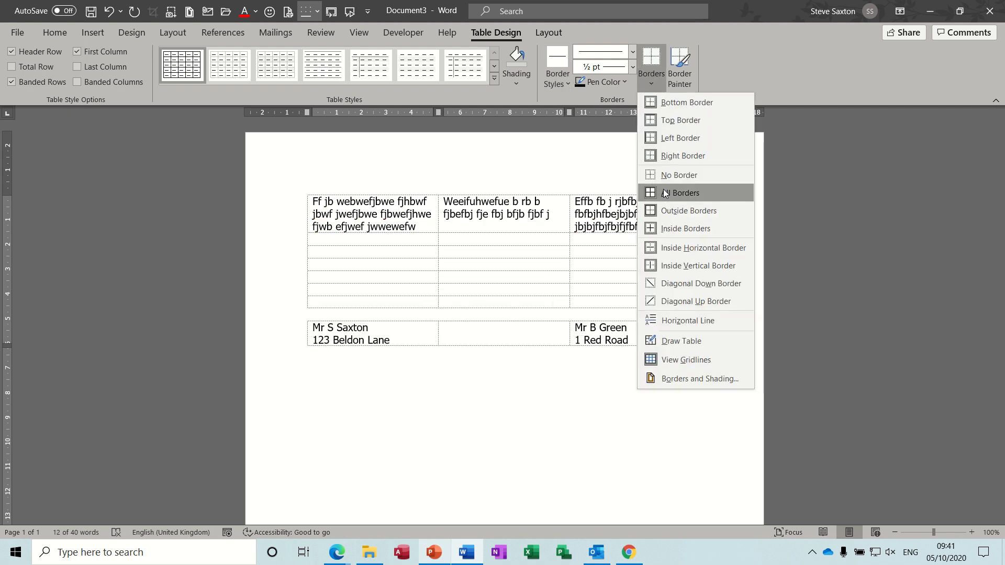
left_click(679, 175)
left_click(448, 404)
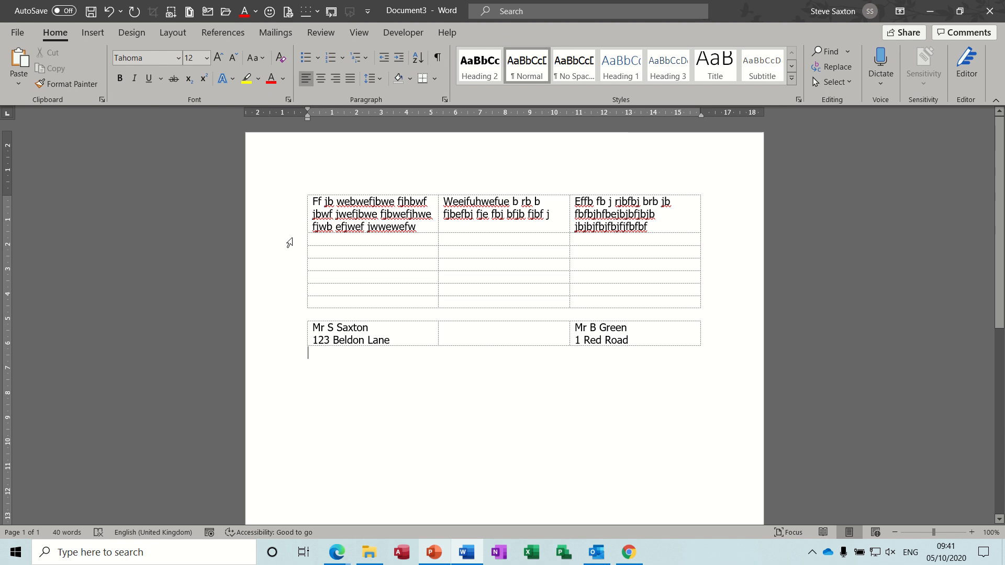
- Check how the borderless tables look in the print preview and return to the addresses in the document
key("ctrl+p")
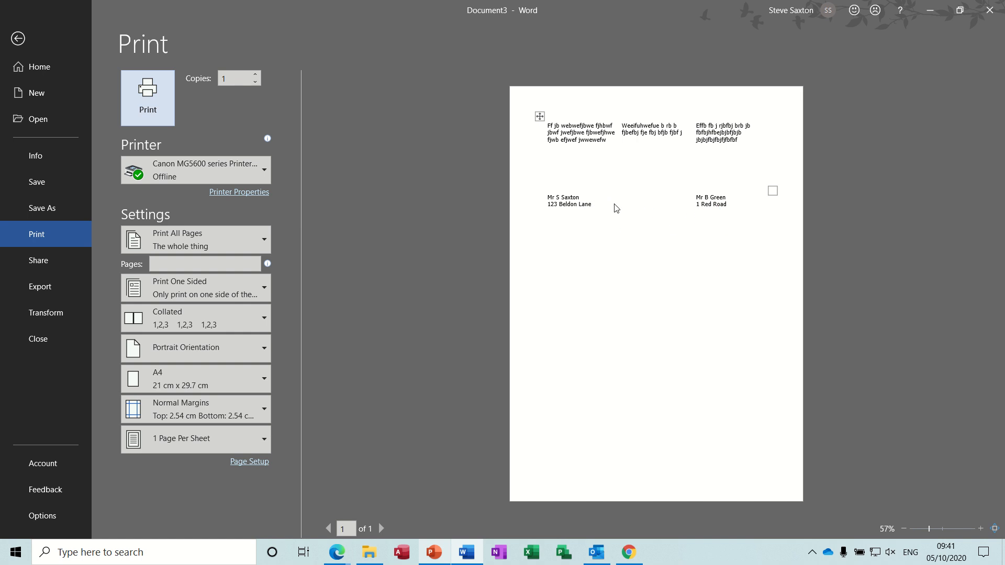
left_click(18, 39)
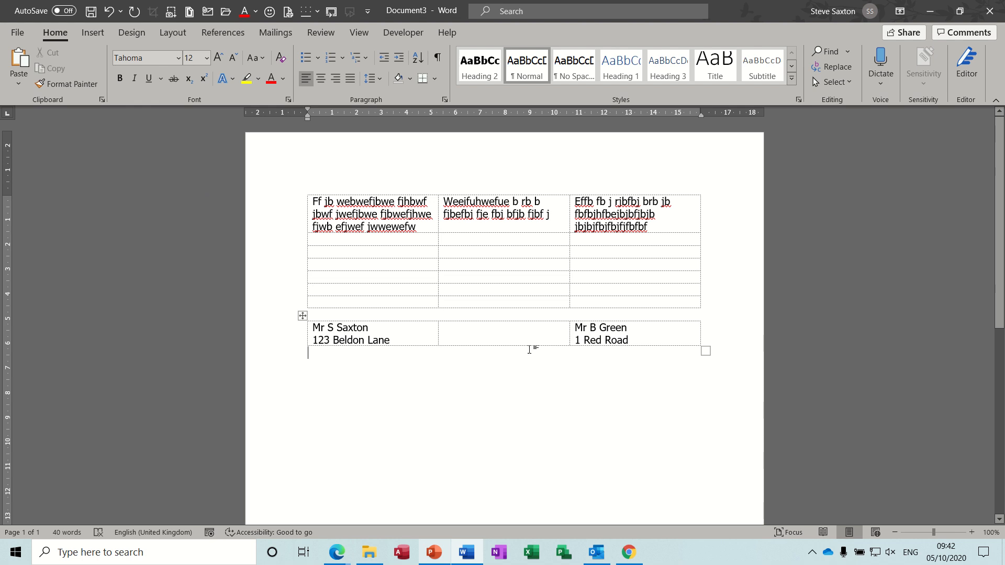
left_click(374, 339)
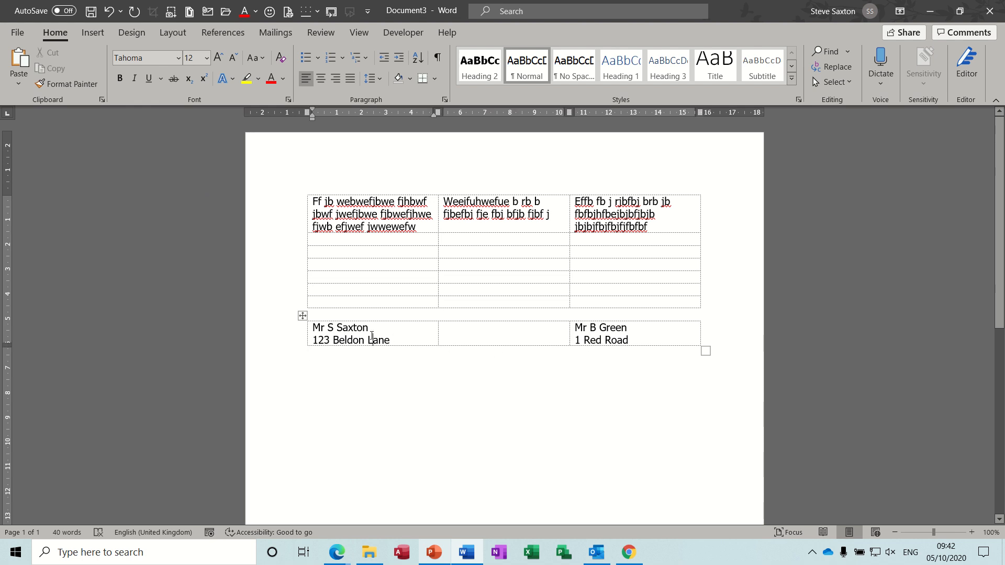
left_click(638, 342)
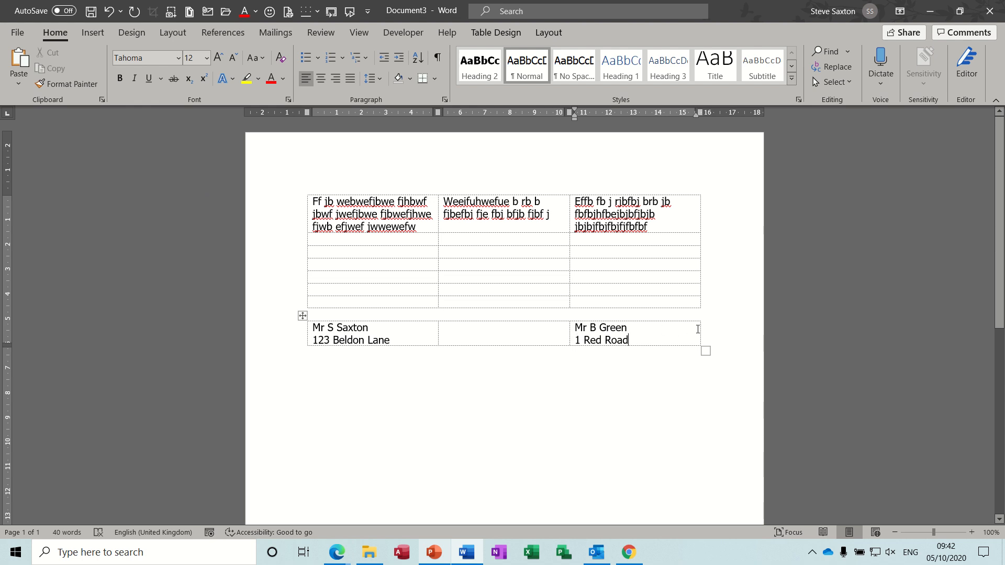
- Widen the address table's middle column by moving its border with the third column to about 11.3 cm on the ruler
left_click(569, 331)
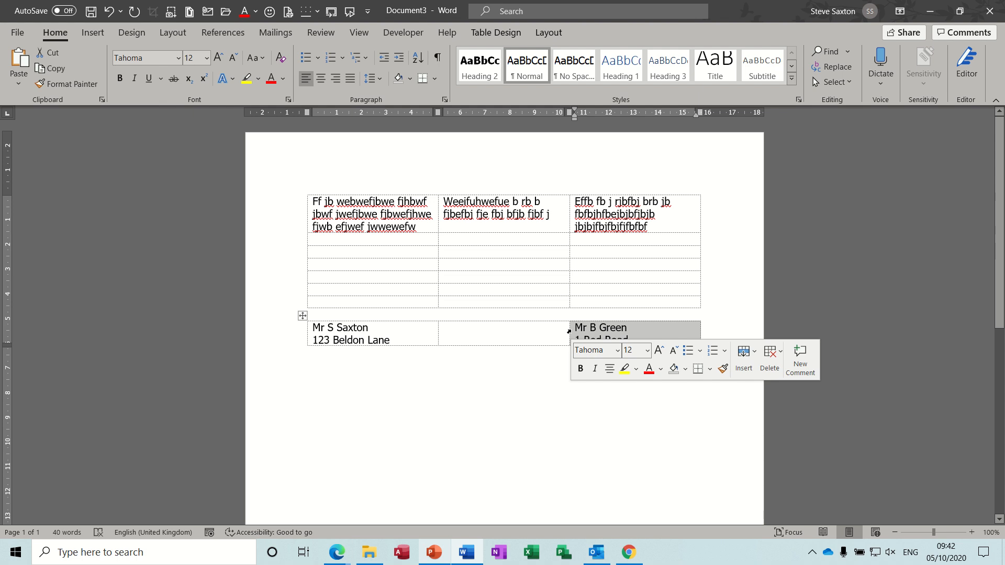
left_click_drag(569, 330, 592, 331)
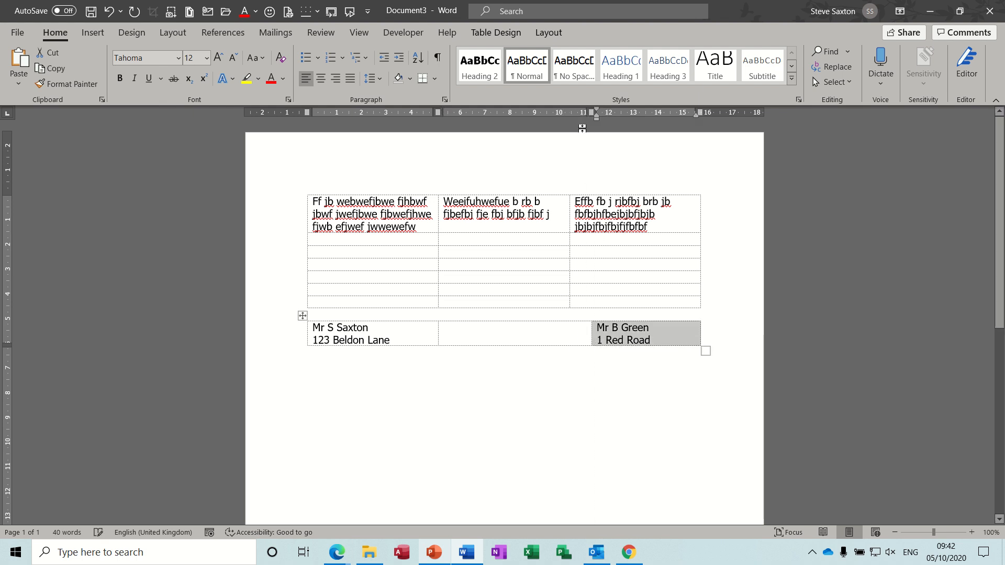
left_click(578, 332)
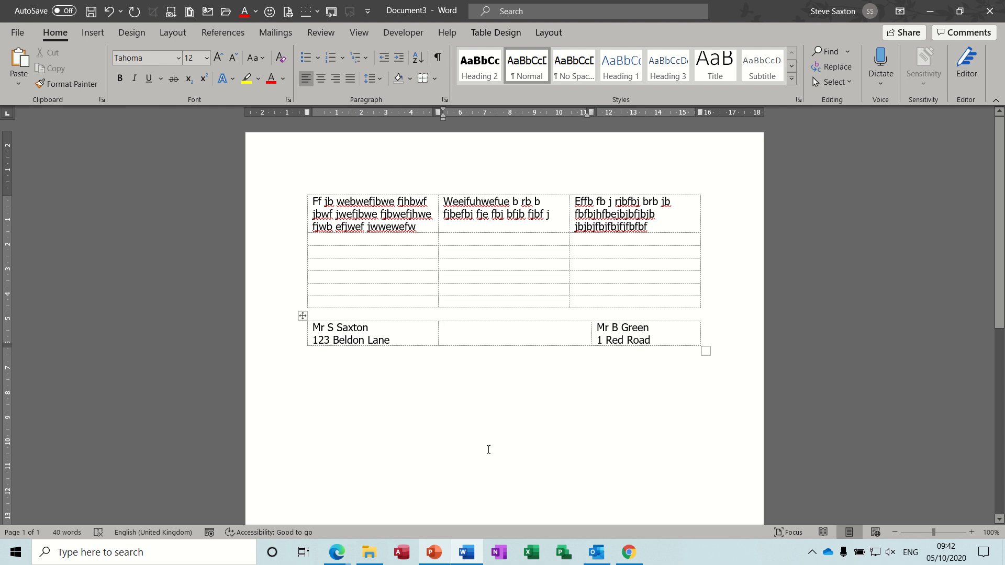
- Close the table document without saving the changes and create a new blank document
key("ctrl+w")
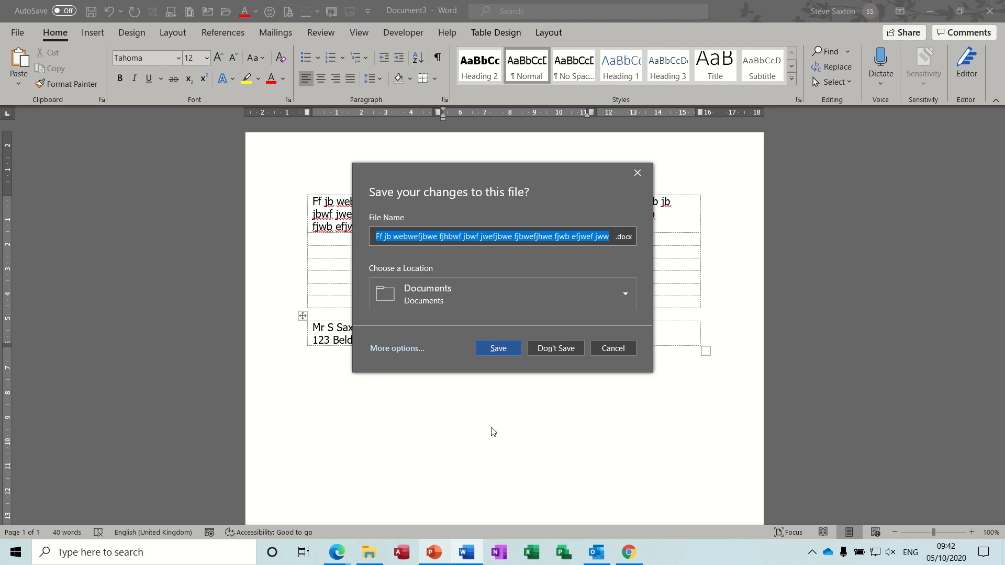
left_click(552, 350)
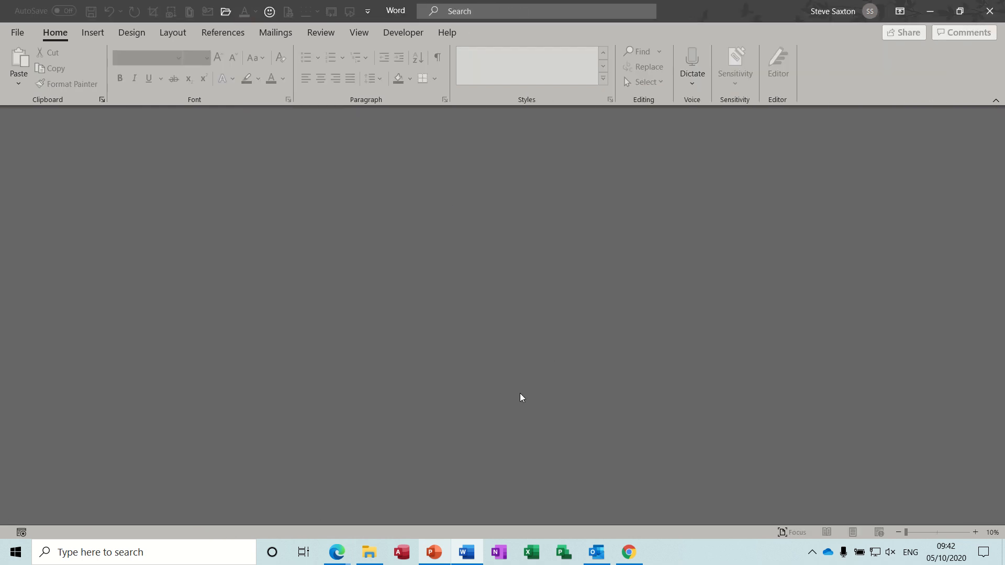
key("ctrl+n")
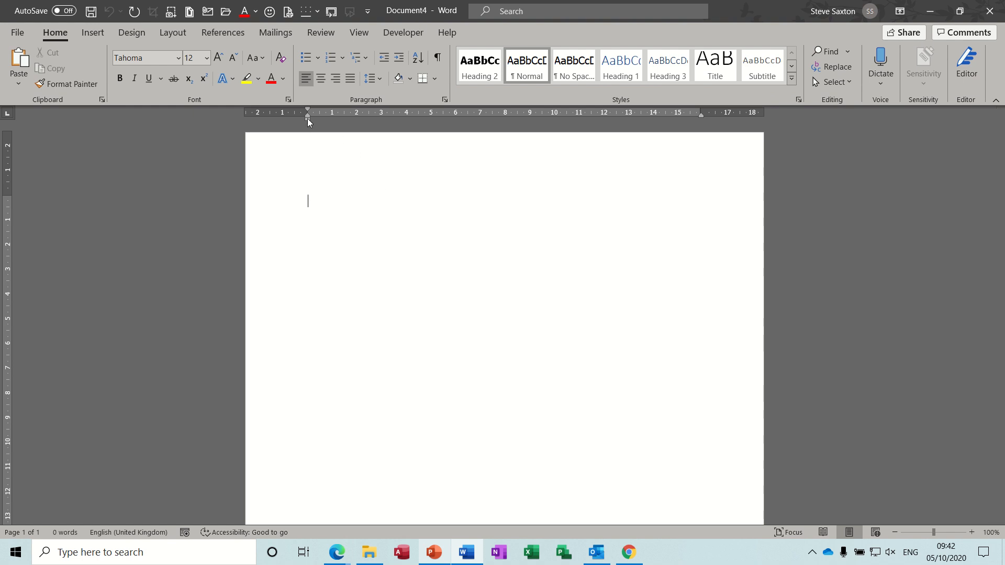
- Set the first paragraph's left indent to 11 cm and enter the sender's title and name
left_click_drag(307, 118, 573, 127)
left_click_drag(576, 122, 578, 124)
type("Mr")
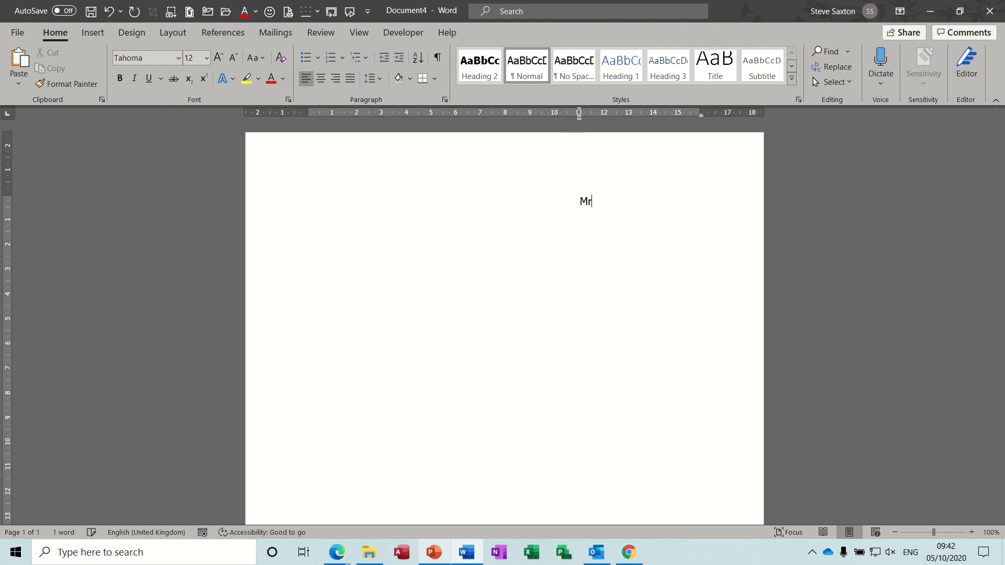
type(" S Saxton")
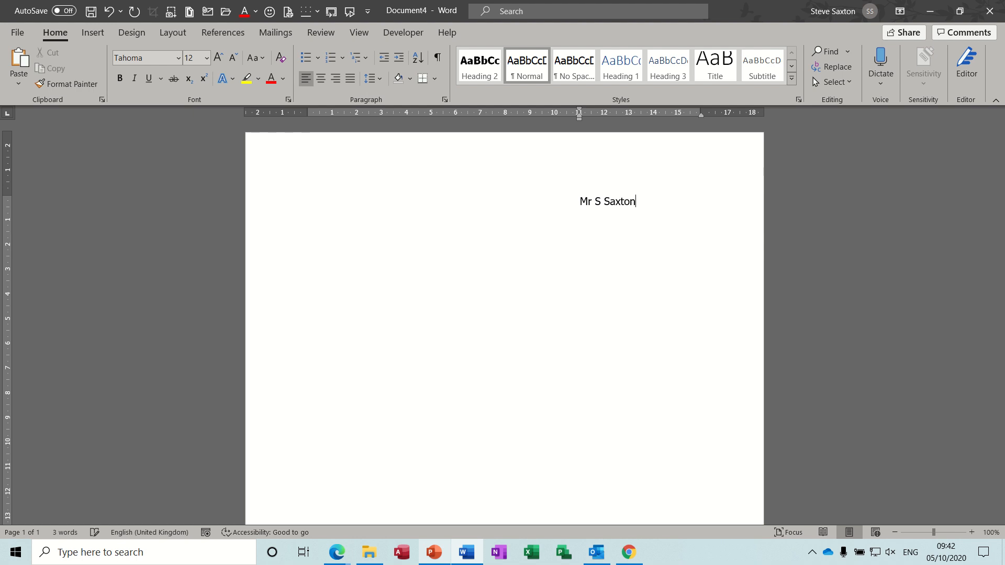
- Enter the sender's street, district and city on separate lines beneath the name, ending with a new empty line
key("Return")
key("Return")
type("Wibsey")
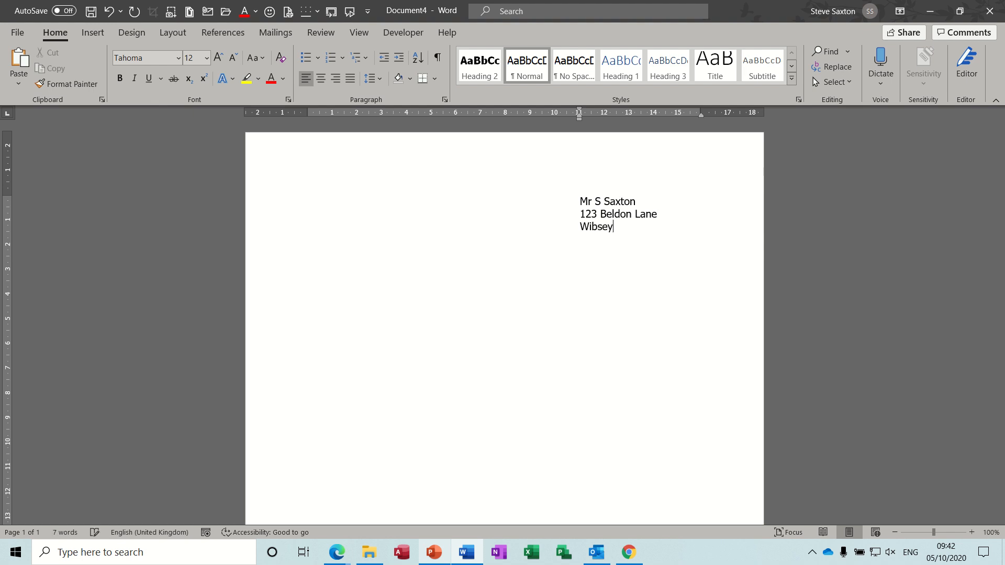
key("Return")
type("Bradford")
key("Return")
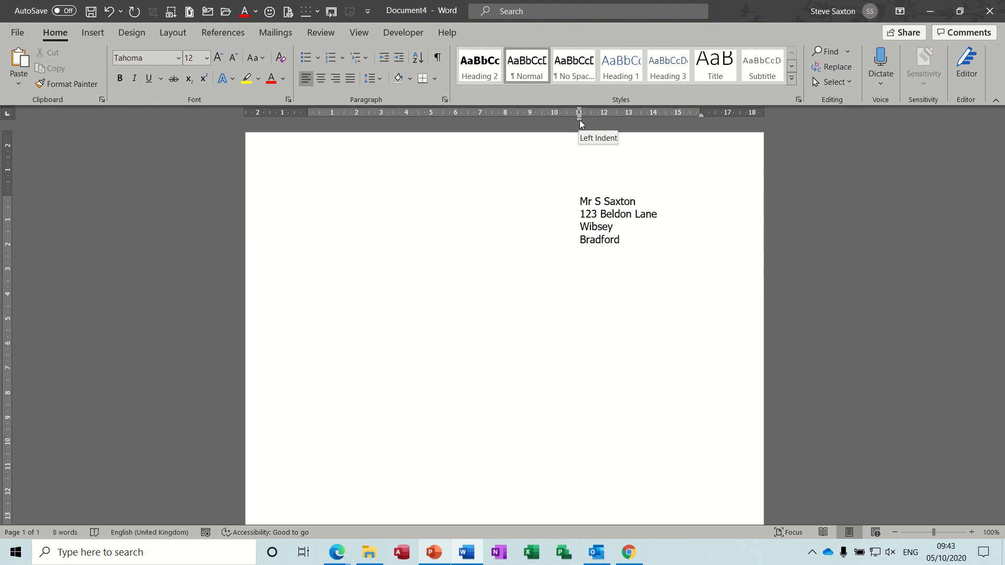
- Return the left indent to 0 cm on the line below the address and enter the salutation "Dear Sir"
left_click_drag(579, 120, 308, 111)
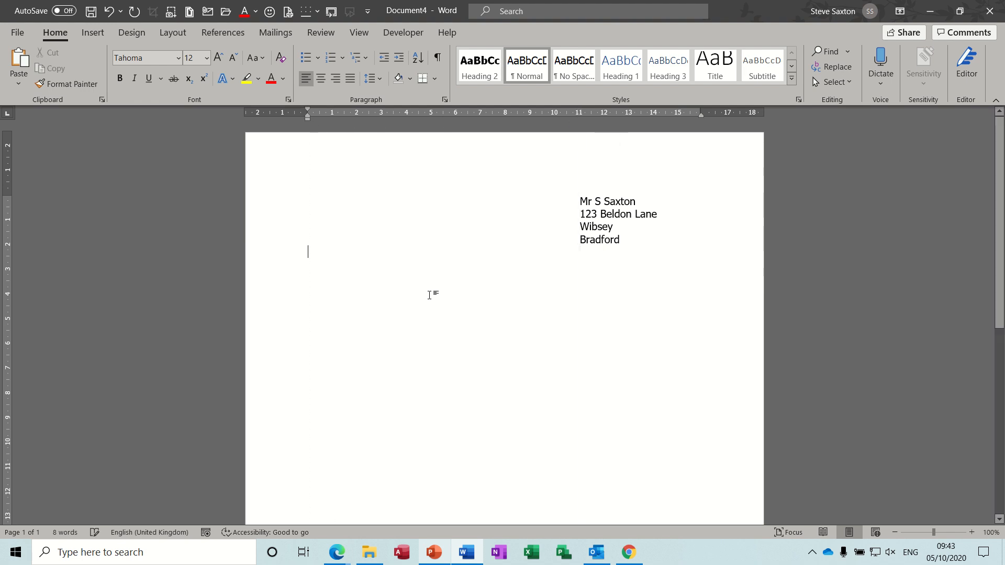
type("Dear ")
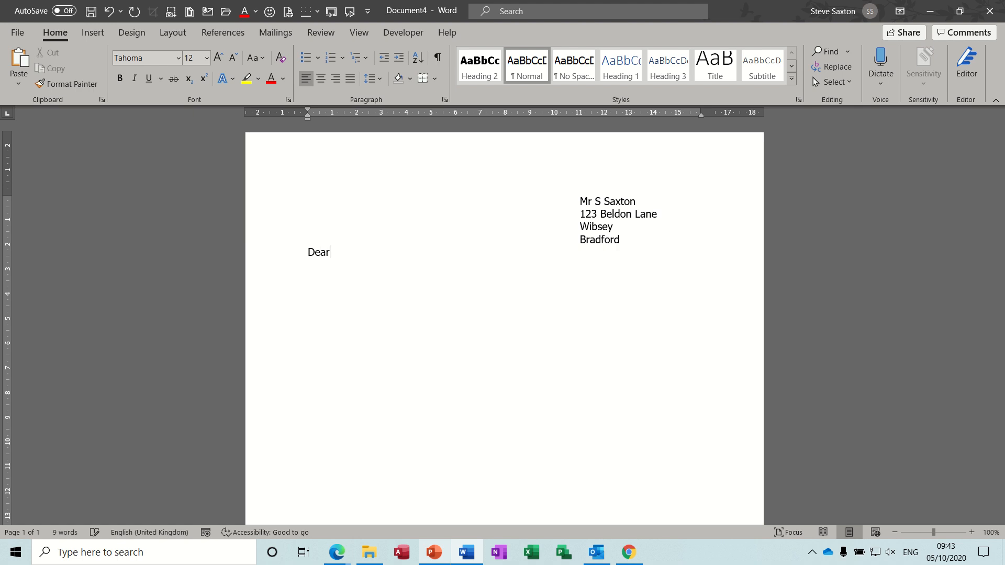
type("Sir")
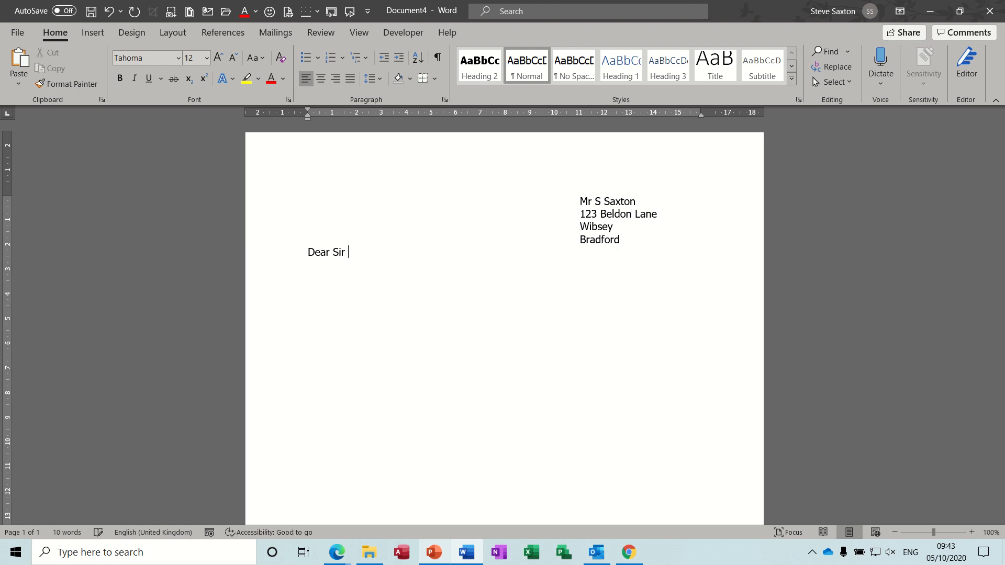